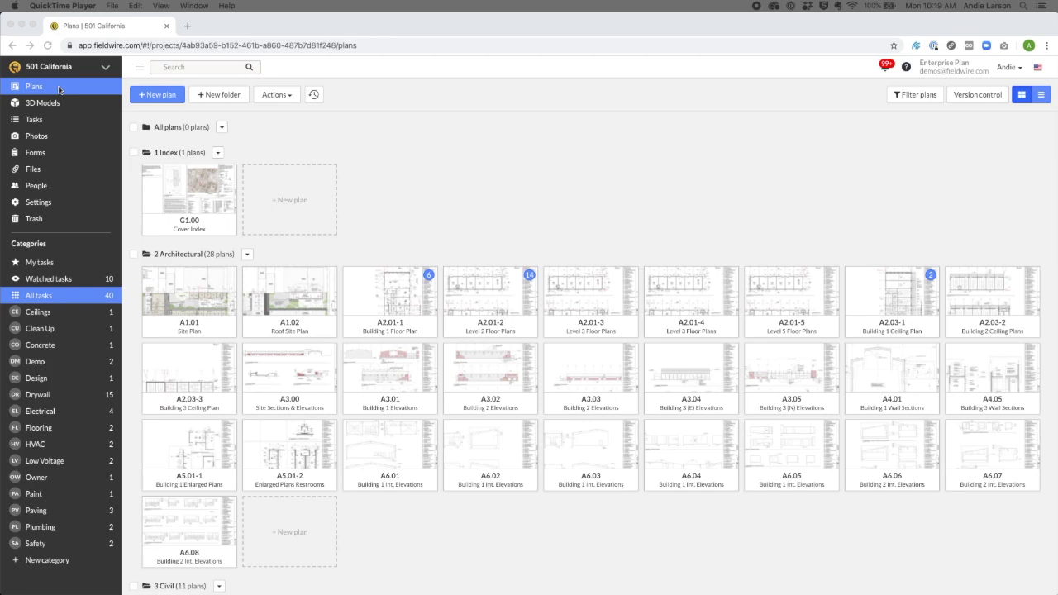
Step: Open sheet A2.01-2 Level 2 Floor Plans and bring up Drywall task #31's details
{"action": "left_click", "coordinate": [59, 88]}
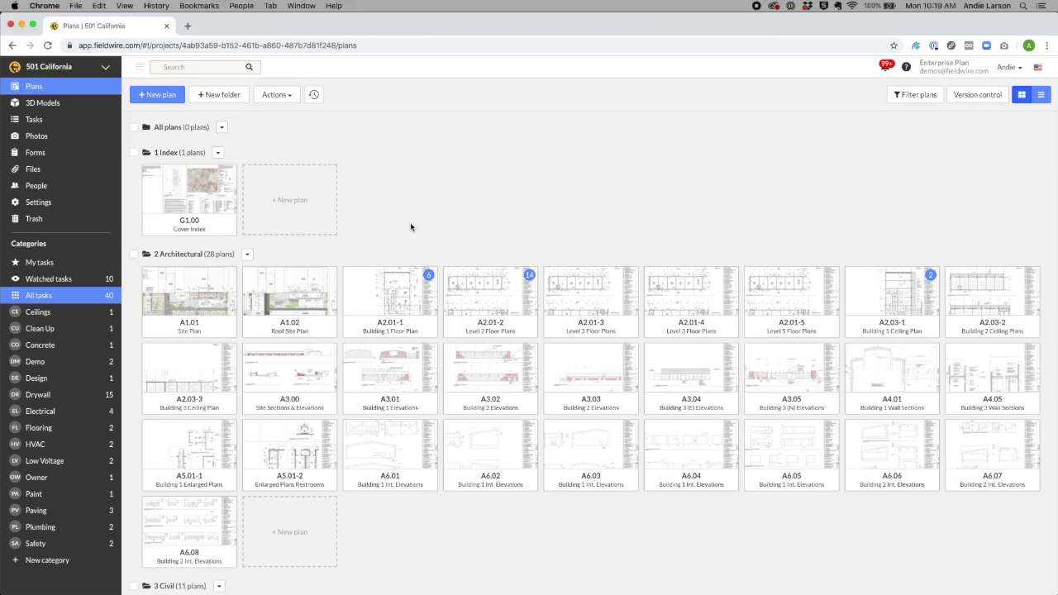
{"action": "left_click", "coordinate": [473, 298]}
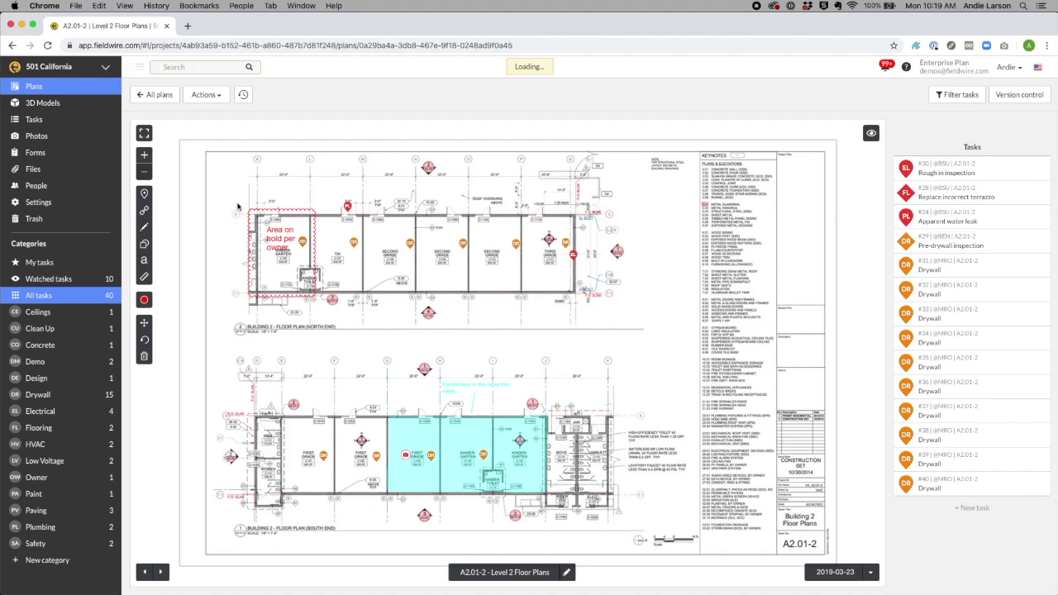
{"action": "left_click", "coordinate": [145, 194]}
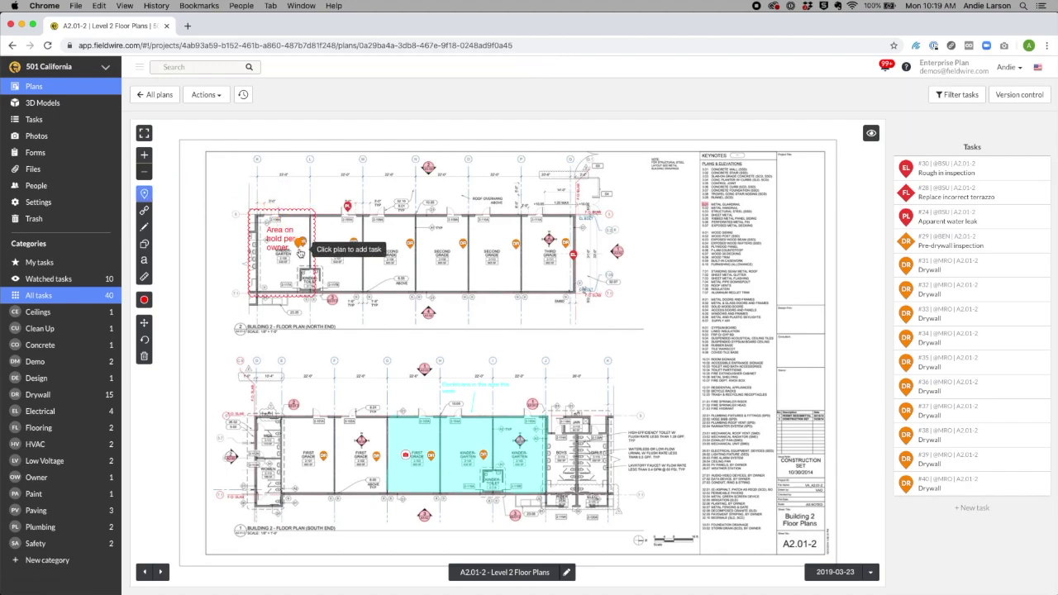
{"action": "key", "text": "Escape"}
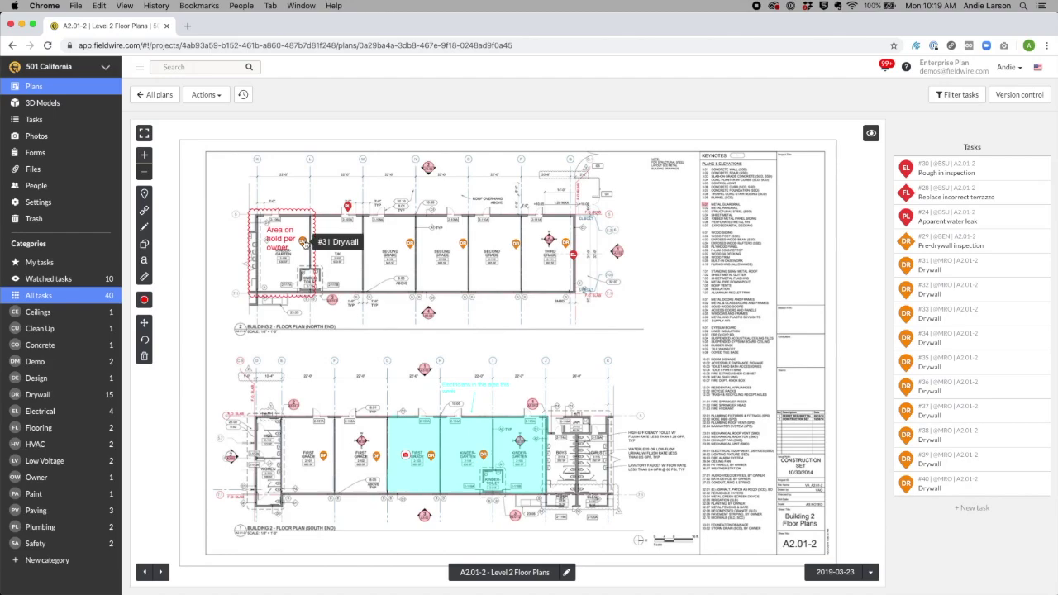
{"action": "left_click", "coordinate": [303, 242]}
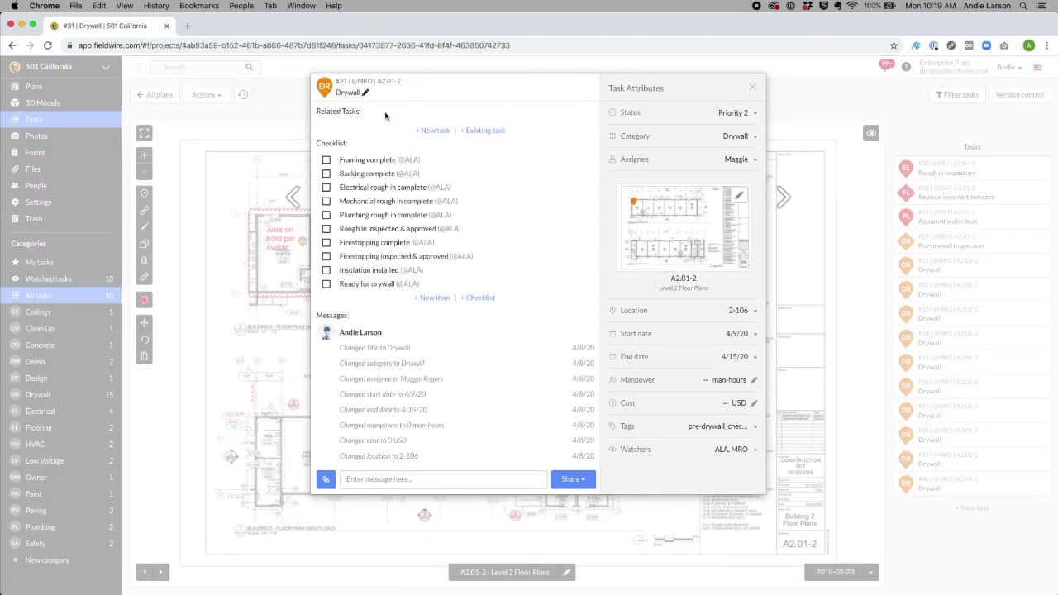
Step: Review task #31's checklist templates, assignee and tags, keeping the pre-drywall checklist tag
{"action": "left_click", "coordinate": [478, 297]}
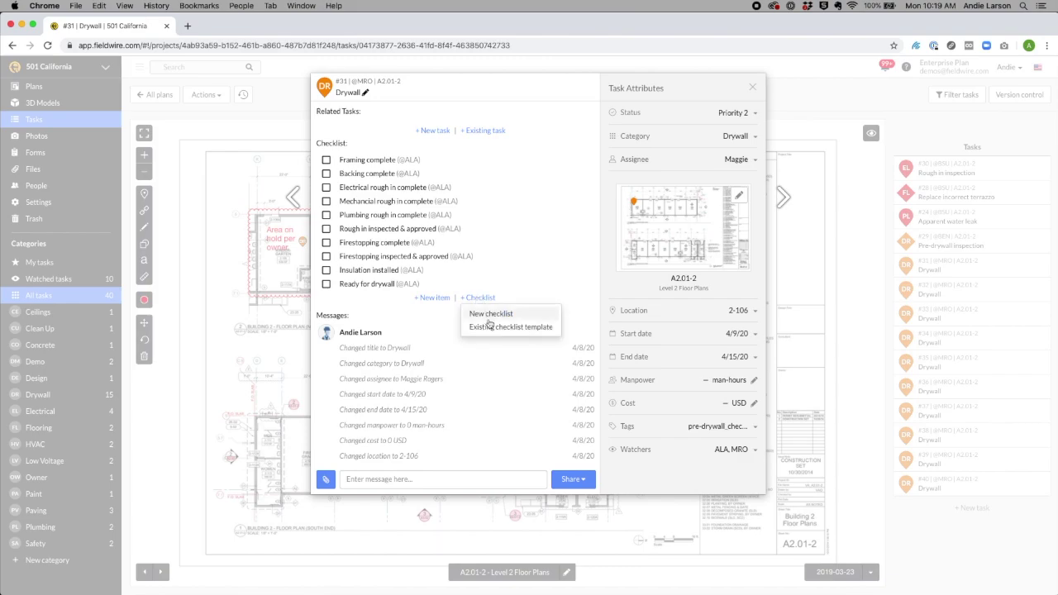
{"action": "left_click", "coordinate": [490, 329]}
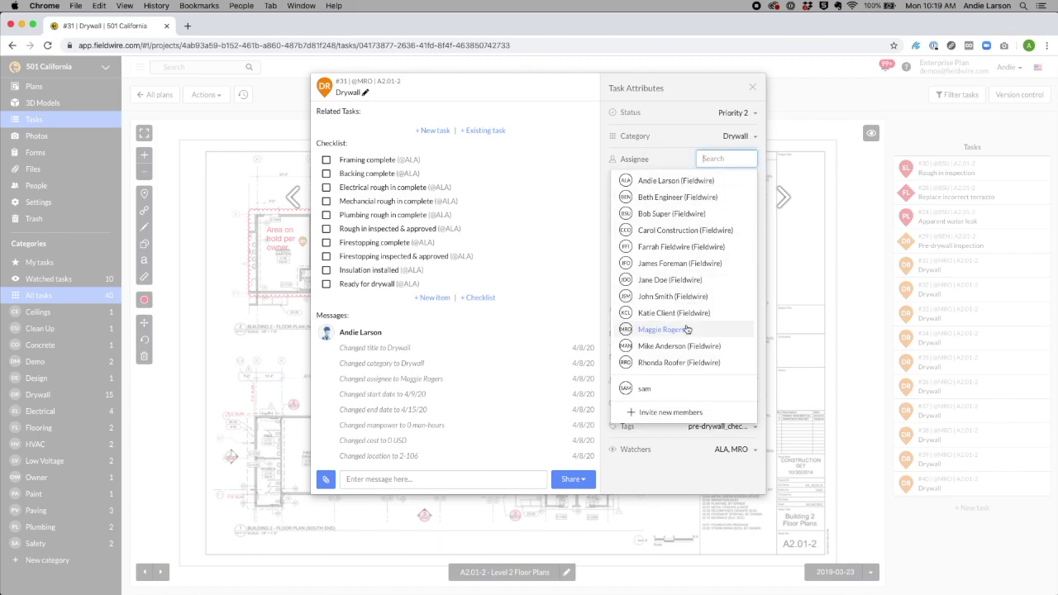
{"action": "left_click", "coordinate": [686, 329]}
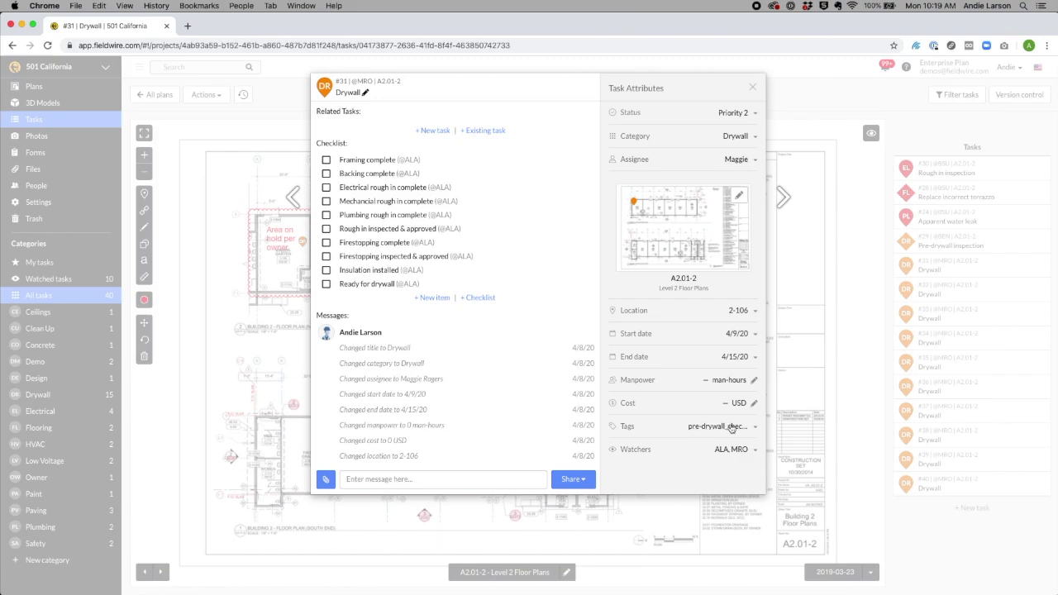
{"action": "left_click", "coordinate": [731, 428]}
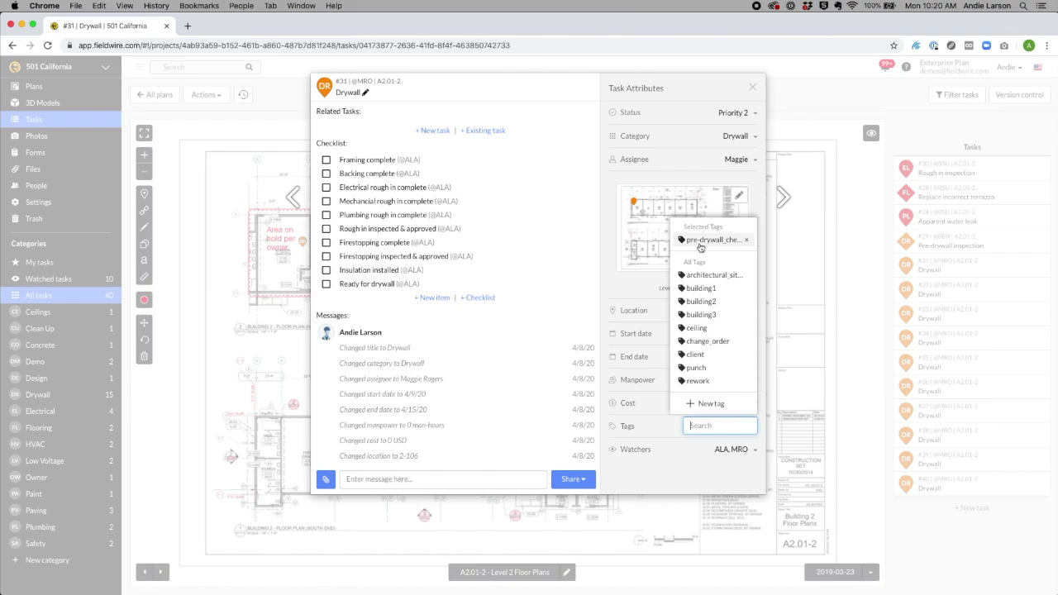
{"action": "left_click", "coordinate": [720, 194]}
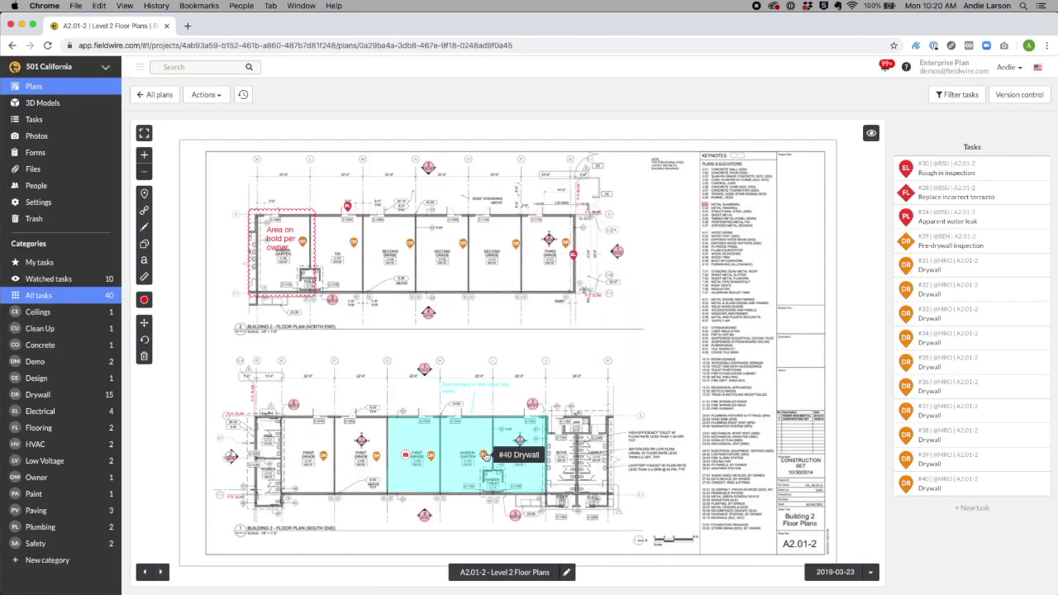
Step: Duplicate Drywall task #40 and place the copy, task #98, on the Level 2 plan
{"action": "right_click", "coordinate": [488, 455]}
{"action": "left_click", "coordinate": [514, 514]}
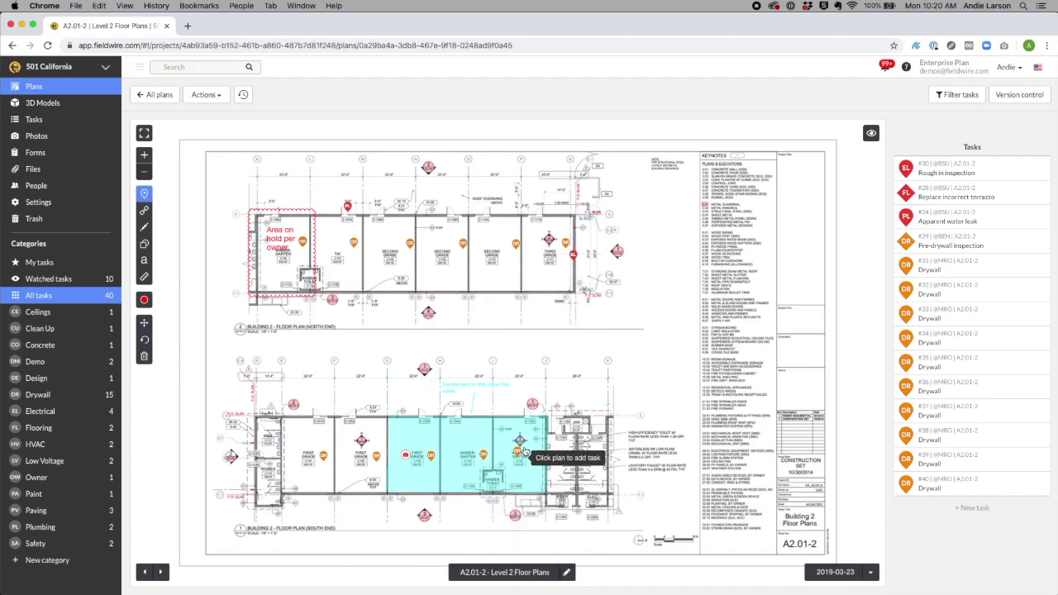
{"action": "left_click", "coordinate": [536, 463]}
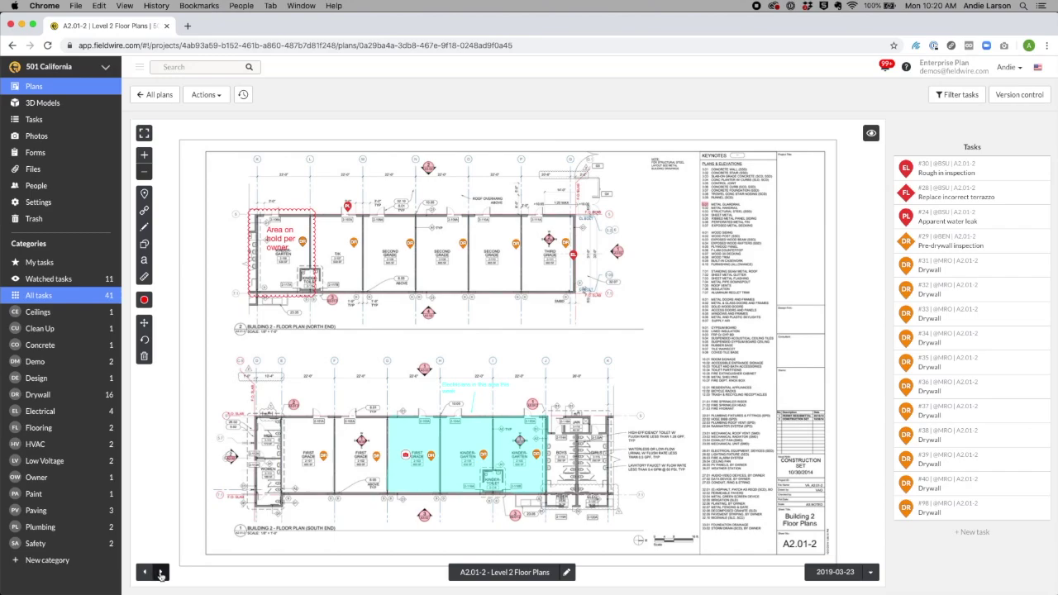
Step: Advance two sheets to the A2.01-5 Level 5 Floor Plans, then go to the task board
{"action": "left_click", "coordinate": [160, 572]}
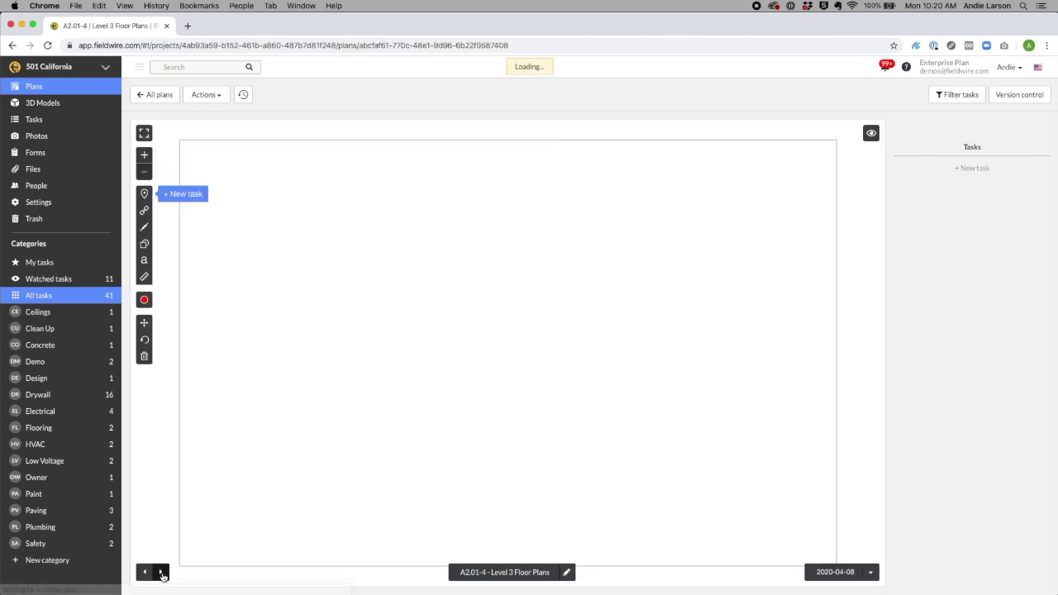
{"action": "left_click", "coordinate": [162, 576]}
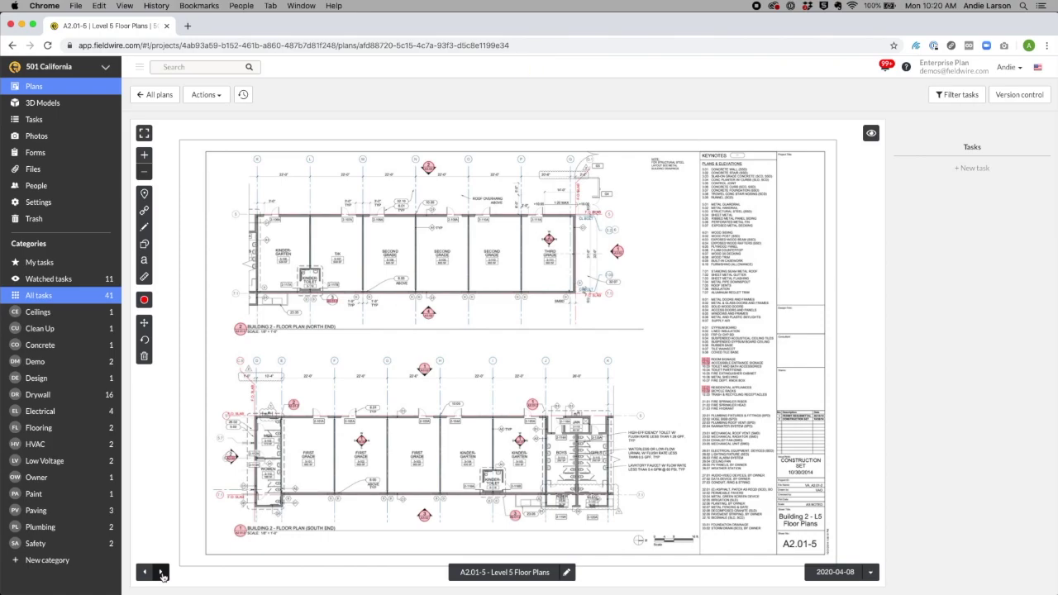
{"action": "left_click", "coordinate": [61, 122]}
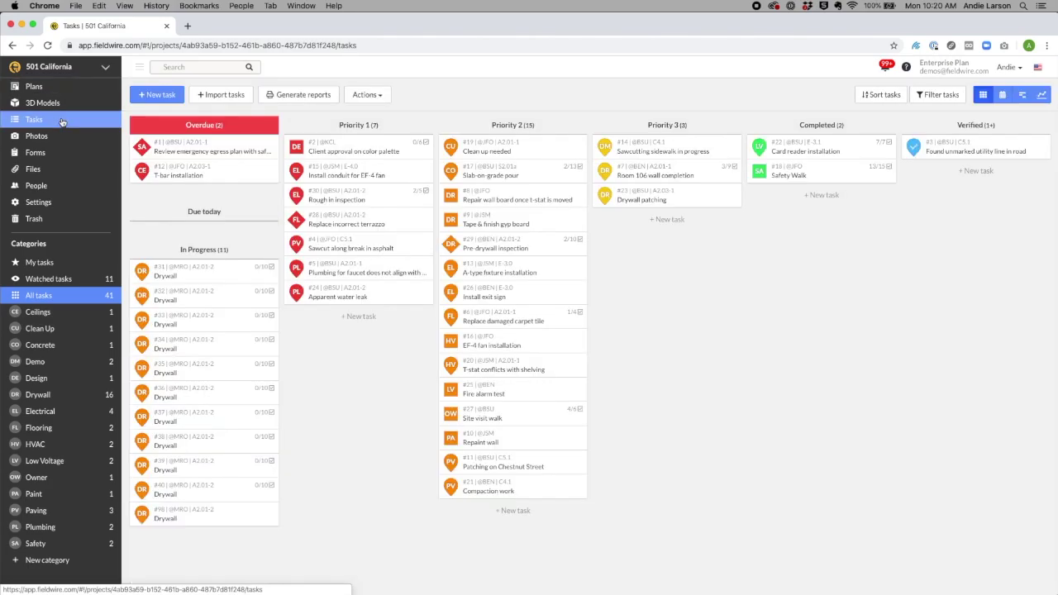
Step: Create a new CSV task report titled 'Level 2 Drywall Tasks'
{"action": "left_click", "coordinate": [283, 96]}
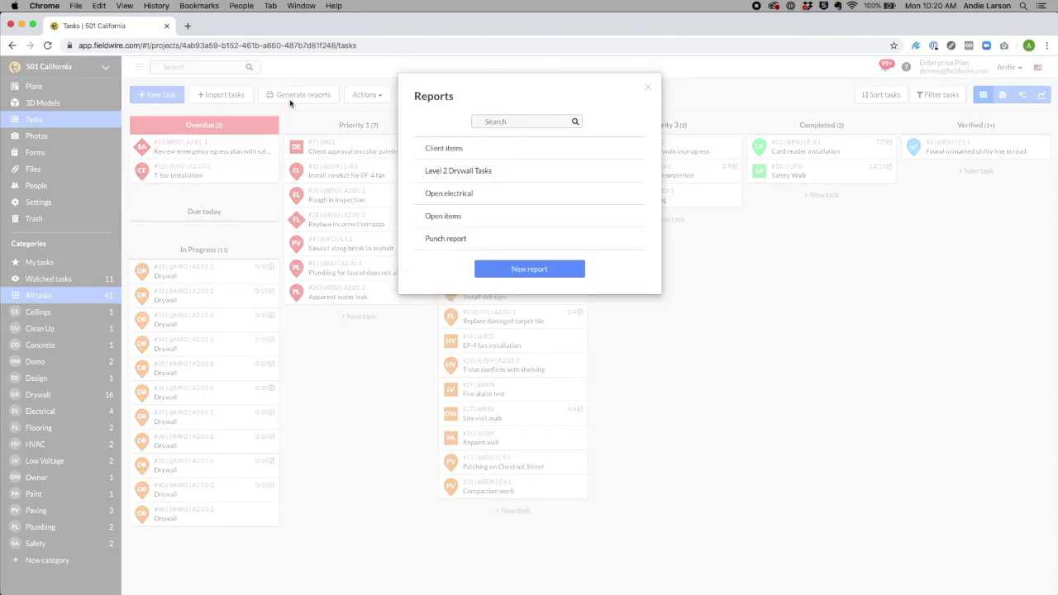
{"action": "left_click", "coordinate": [520, 271]}
{"action": "type", "text": "Level 2 Drywall Tasks"}
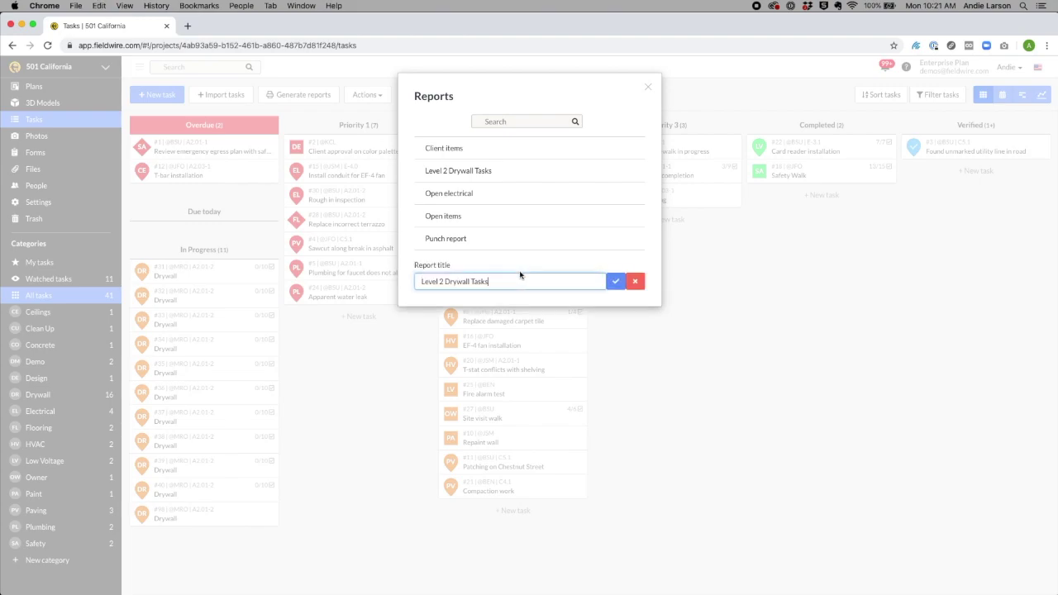
{"action": "left_click", "coordinate": [615, 282]}
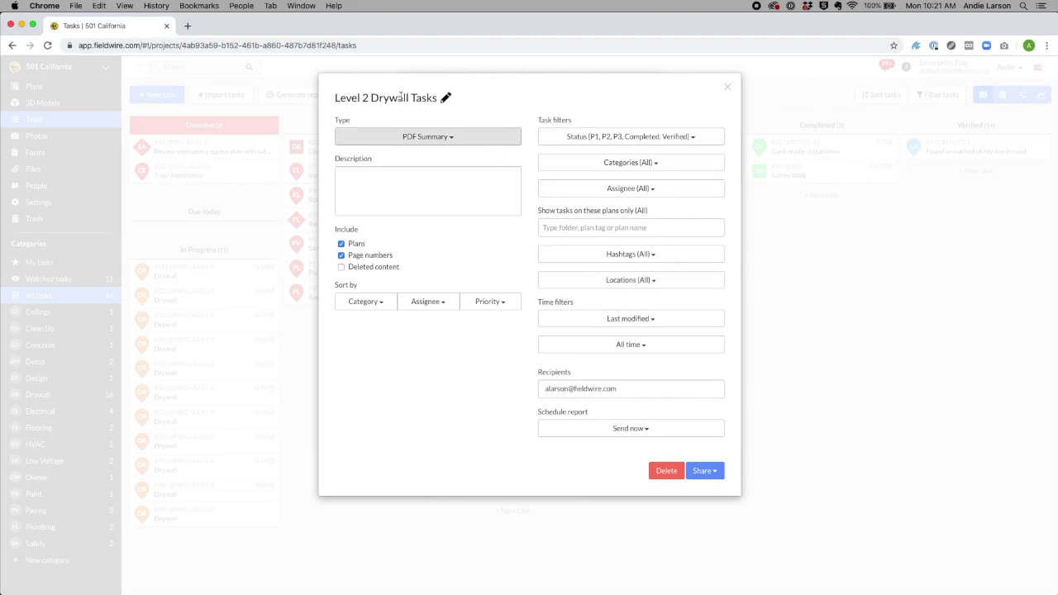
{"action": "left_click", "coordinate": [426, 141]}
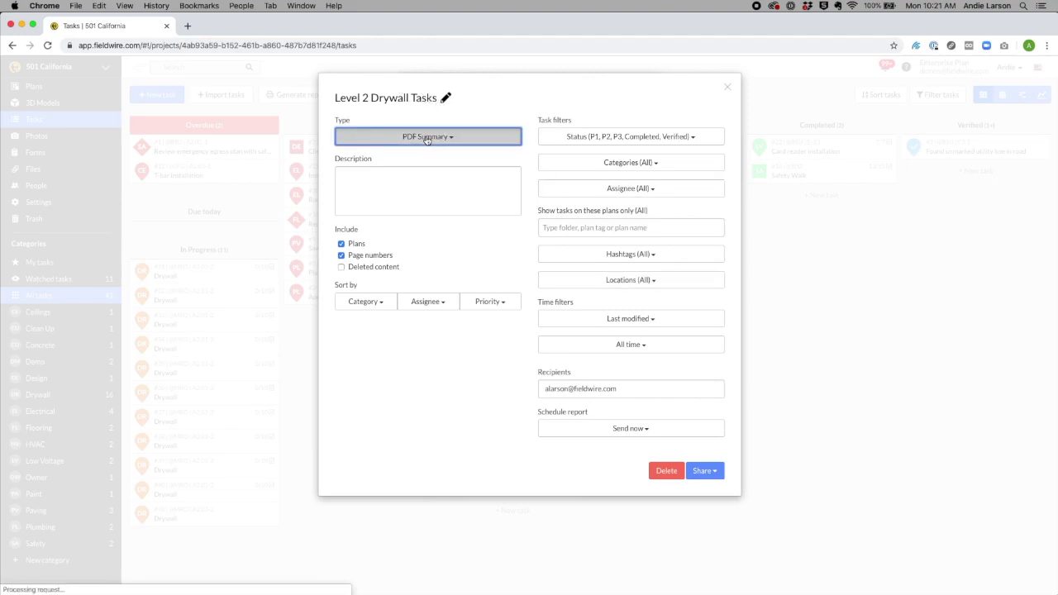
{"action": "left_click", "coordinate": [399, 181]}
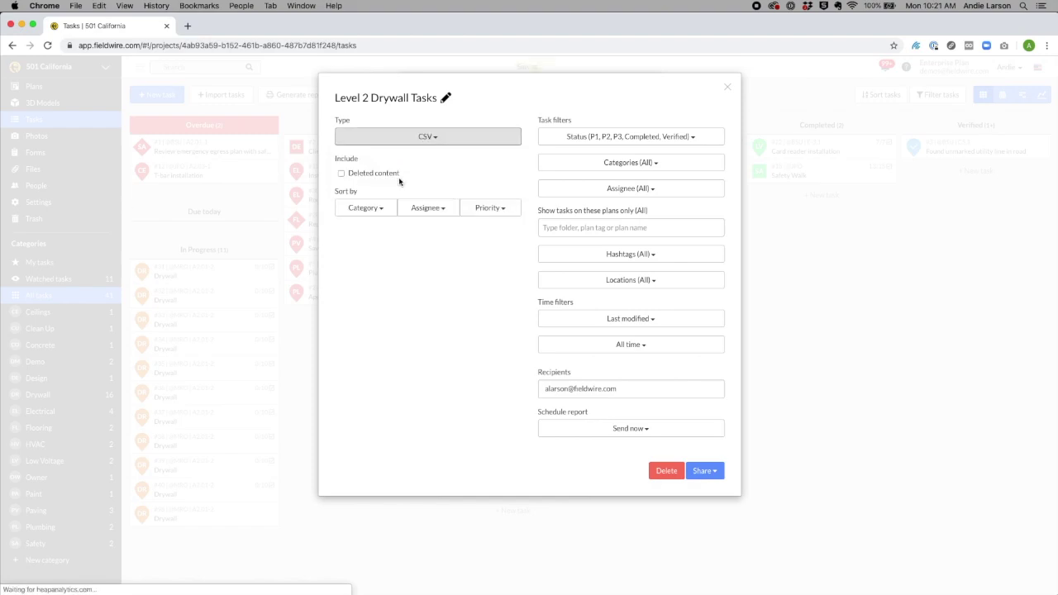
Step: Filter the report to Drywall category, the pre-drywall_checklist hashtag and plan A2.01-2
{"action": "left_click", "coordinate": [578, 163]}
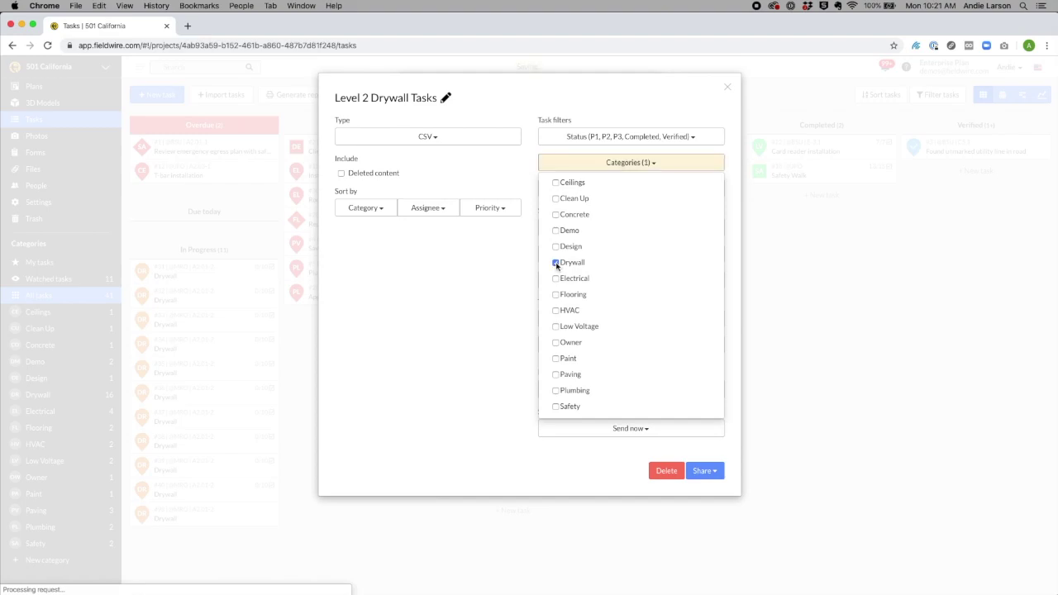
{"action": "left_click", "coordinate": [556, 262]}
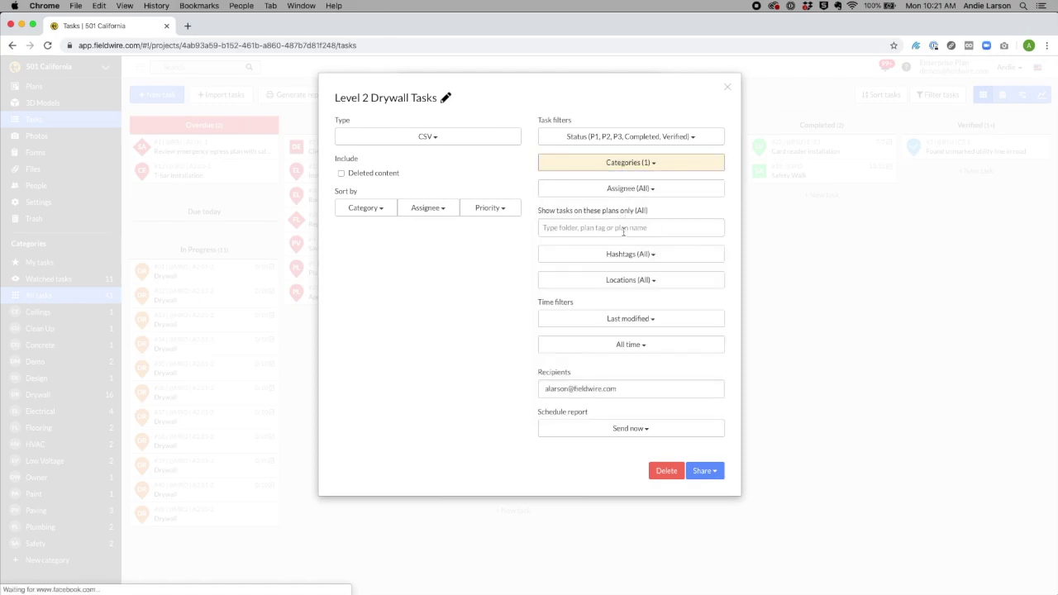
{"action": "left_click", "coordinate": [620, 255]}
{"action": "left_click", "coordinate": [556, 386]}
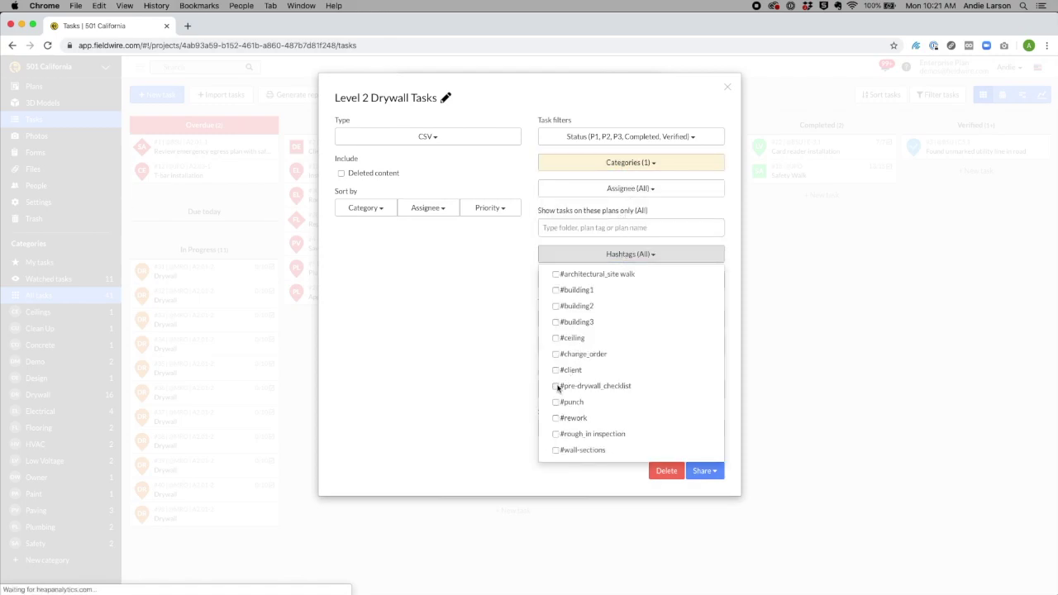
{"action": "left_click", "coordinate": [612, 255]}
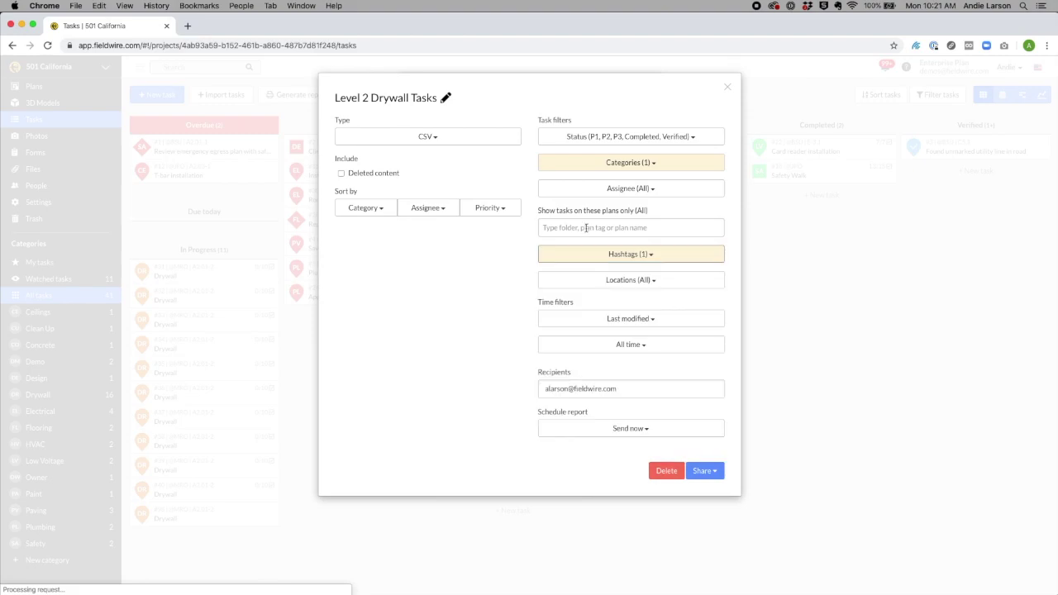
{"action": "left_click", "coordinate": [585, 228]}
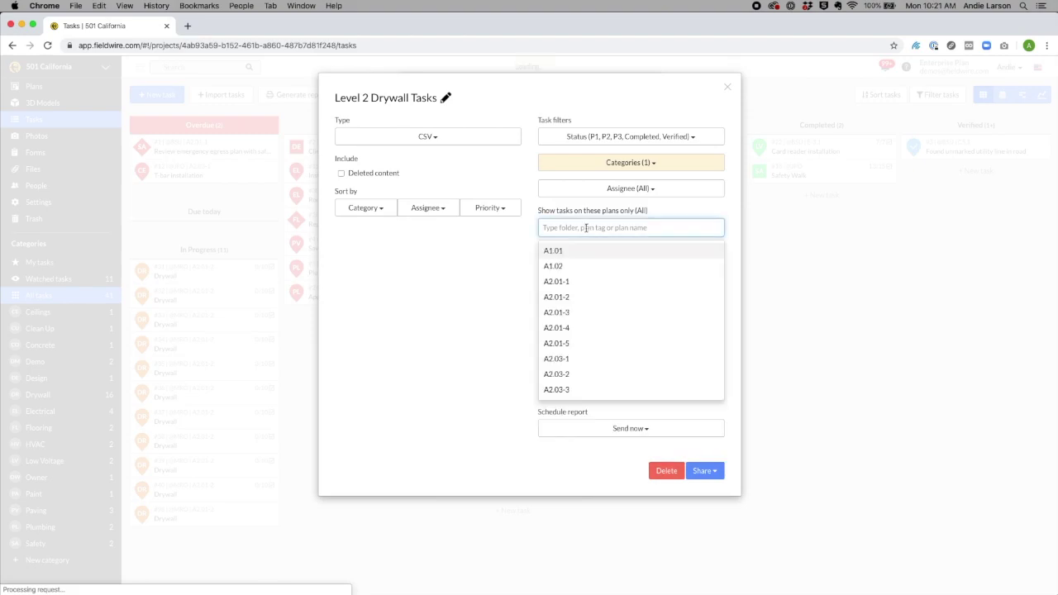
{"action": "left_click", "coordinate": [575, 298]}
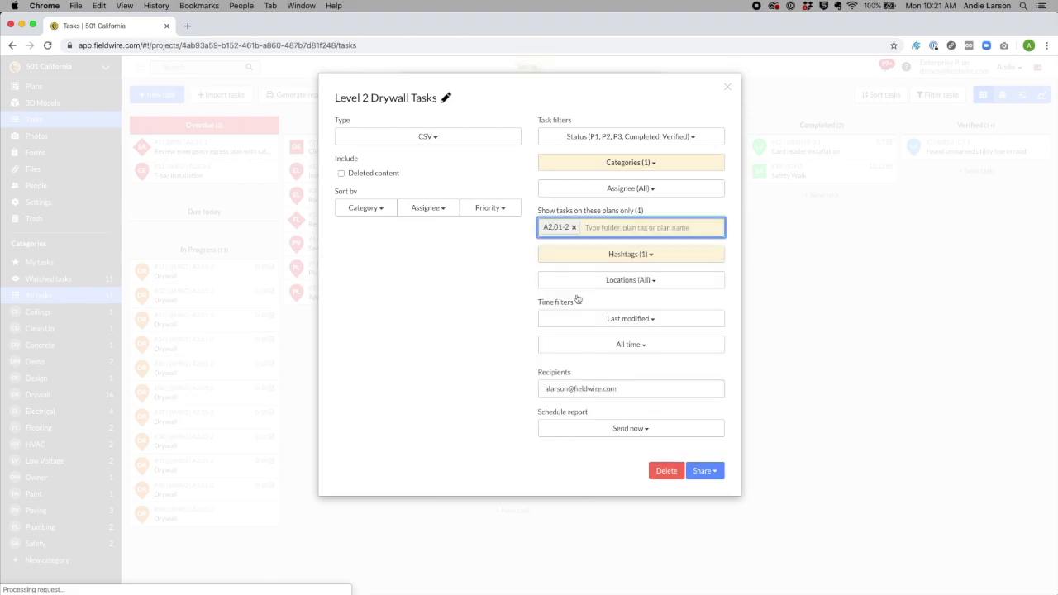
{"action": "left_click", "coordinate": [500, 295]}
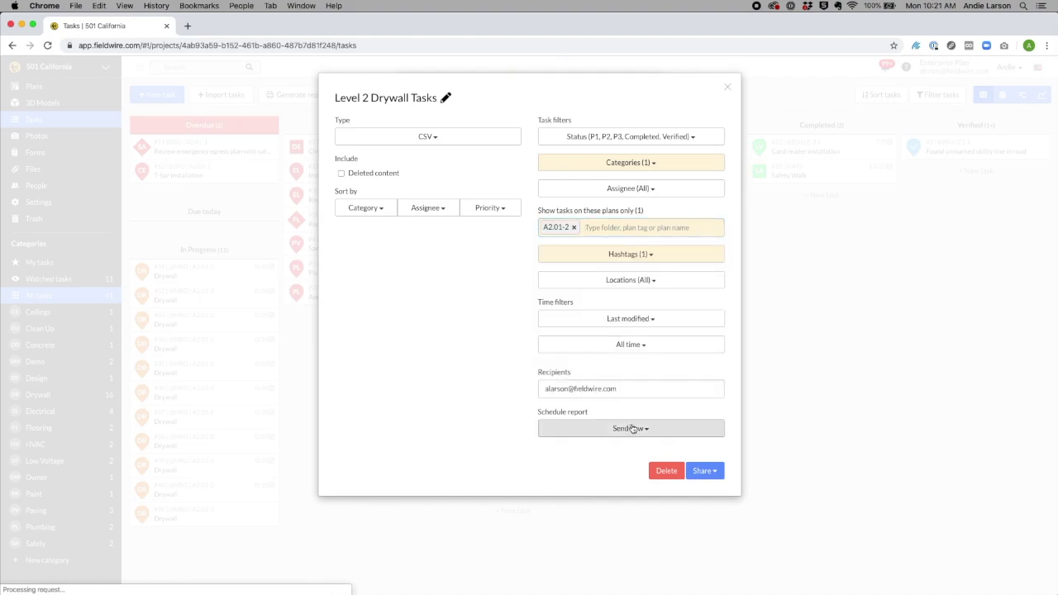
Step: Select the recipient address, review the share options, and close the report editor
{"action": "left_click_drag", "start_coordinate": [641, 389], "coordinate": [540, 389]}
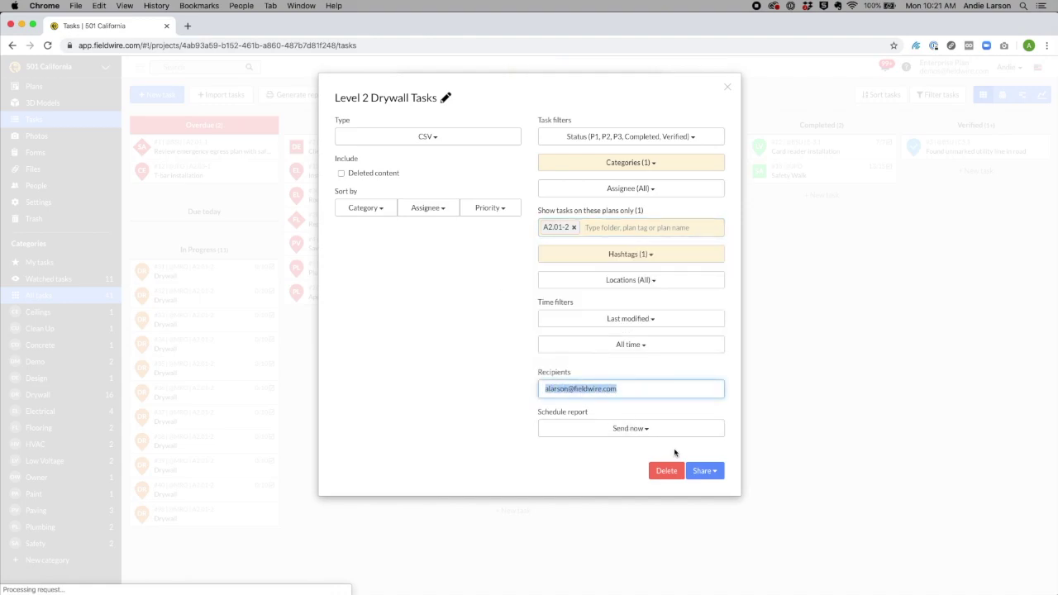
{"action": "left_click", "coordinate": [703, 470]}
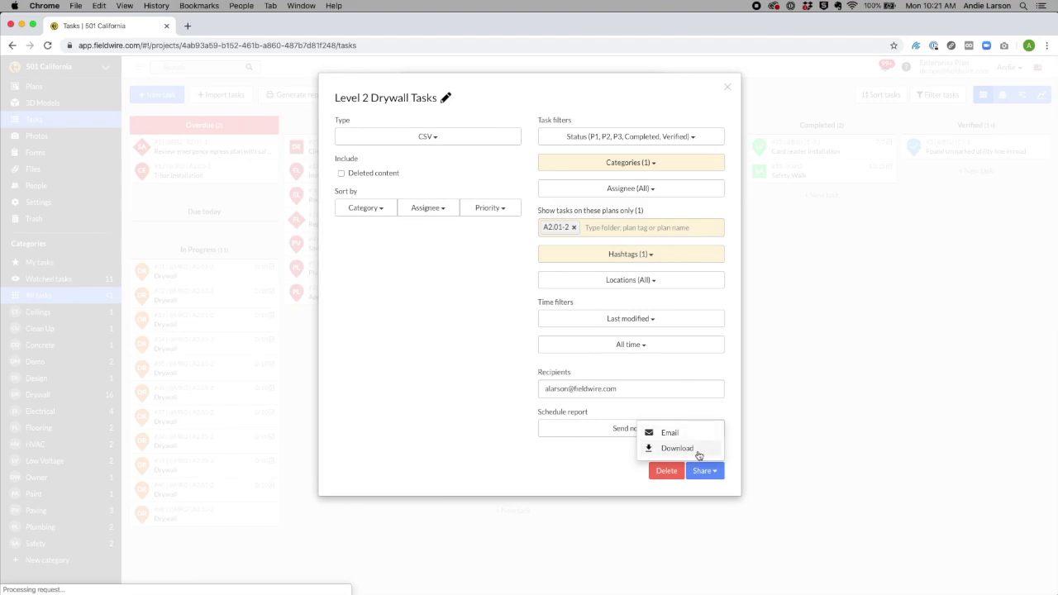
{"action": "left_click", "coordinate": [736, 105]}
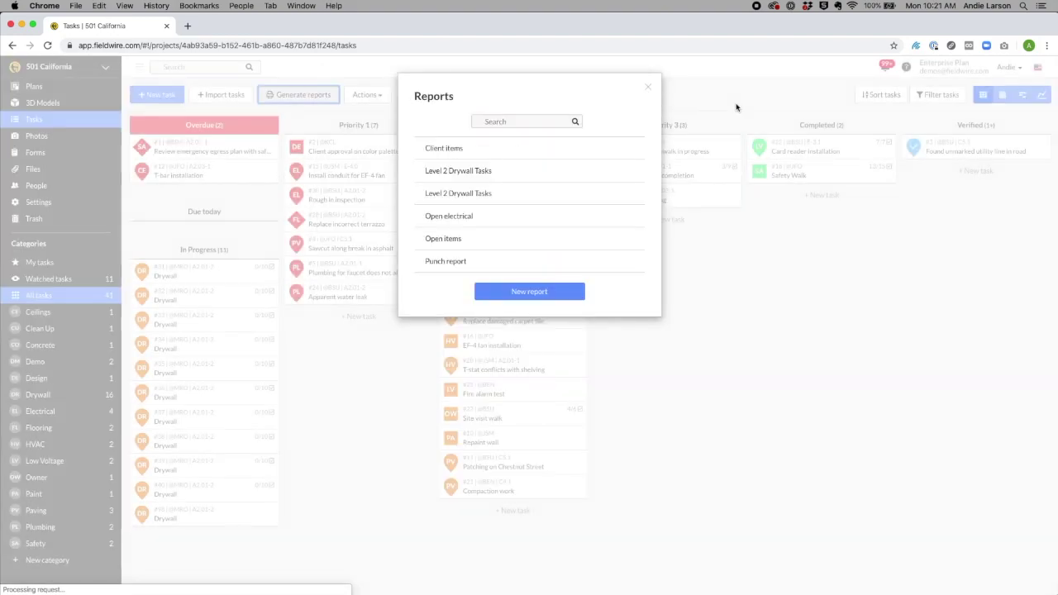
Step: Close Reports, begin a task import, and open the emailed Level 2 Drywall Tasks CSV in Excel
{"action": "left_click", "coordinate": [736, 108]}
{"action": "left_click", "coordinate": [240, 96]}
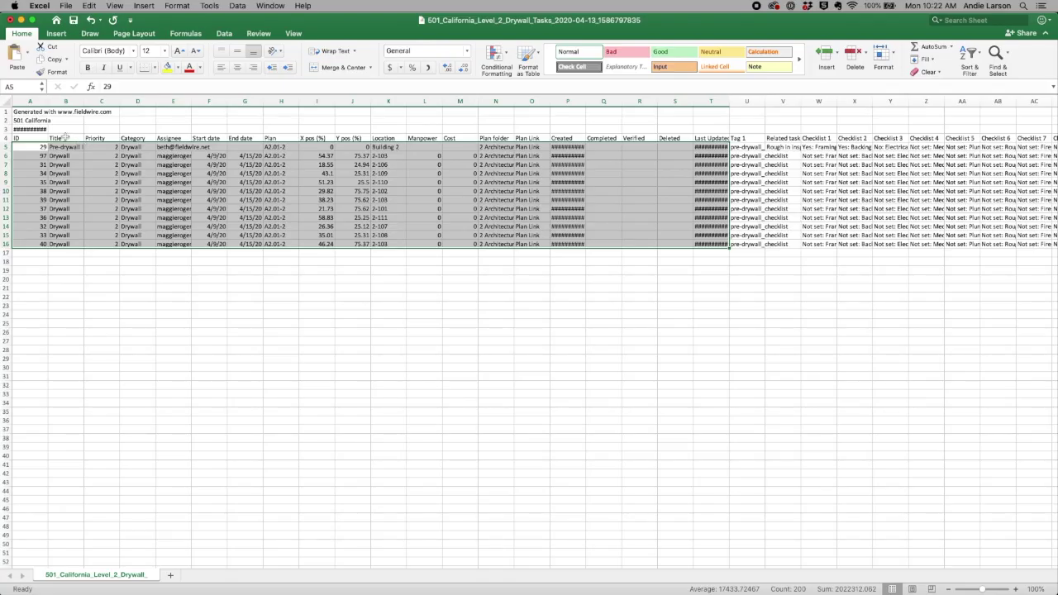
{"action": "left_click", "coordinate": [65, 138]}
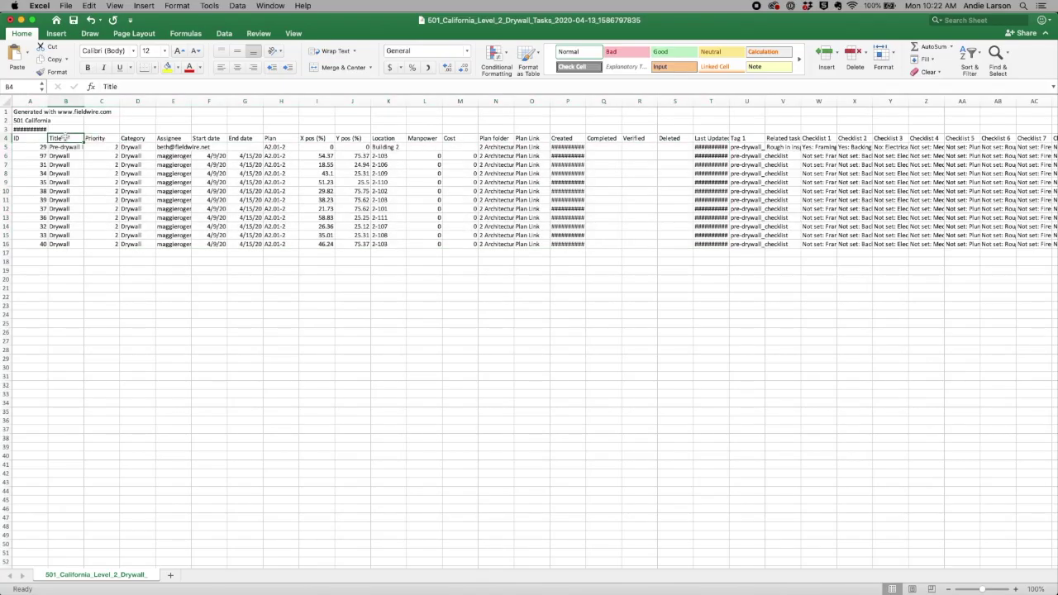
Step: Delete the Pre-drywall task row (row 5) from the Excel sheet
{"action": "left_click_drag", "start_coordinate": [66, 138], "coordinate": [505, 144]}
{"action": "left_click", "coordinate": [318, 306]}
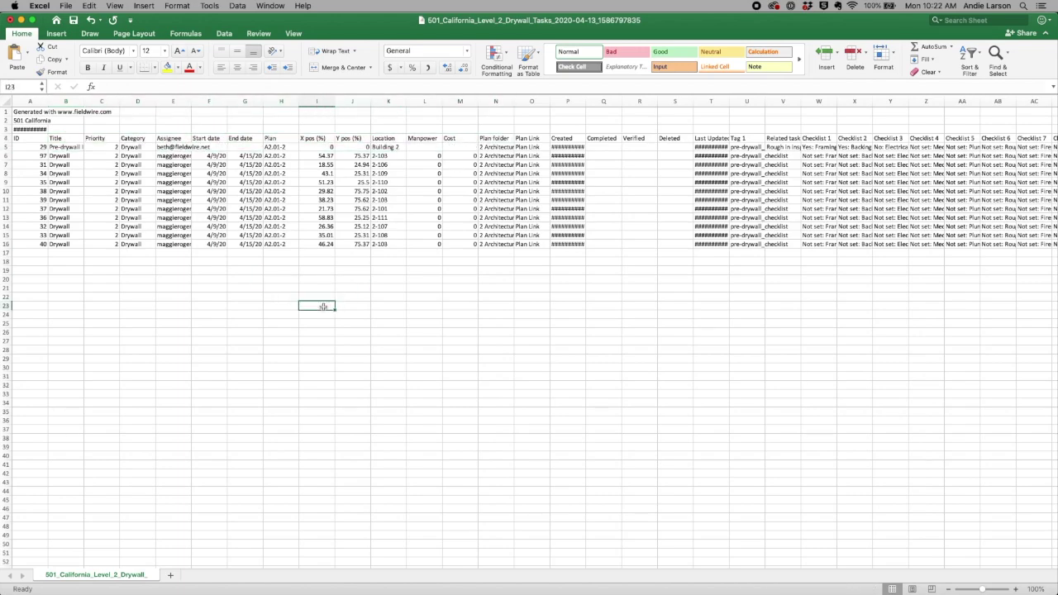
{"action": "left_click", "coordinate": [7, 147]}
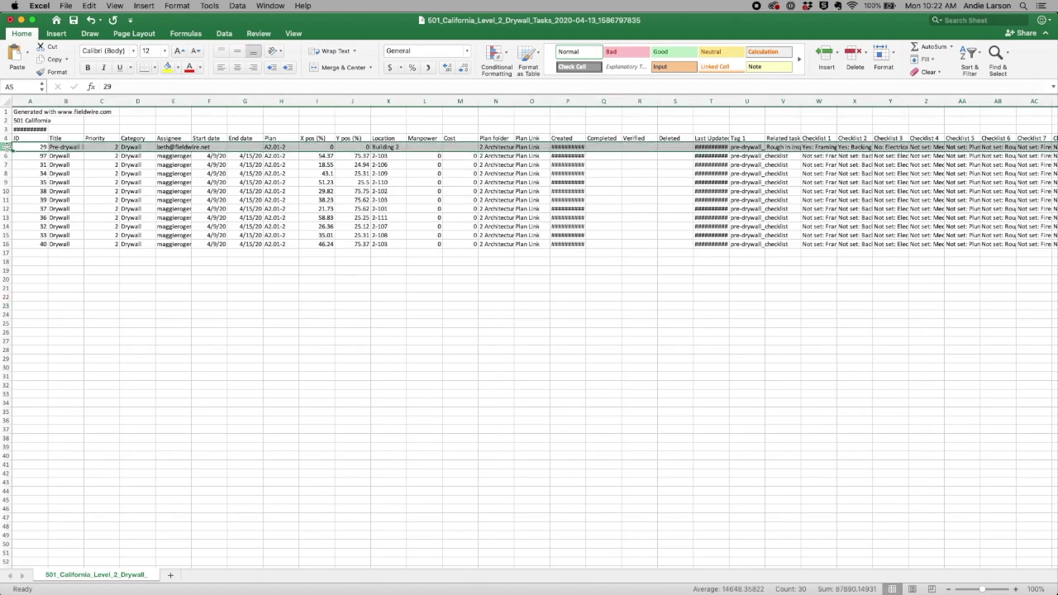
{"action": "right_click", "coordinate": [7, 147]}
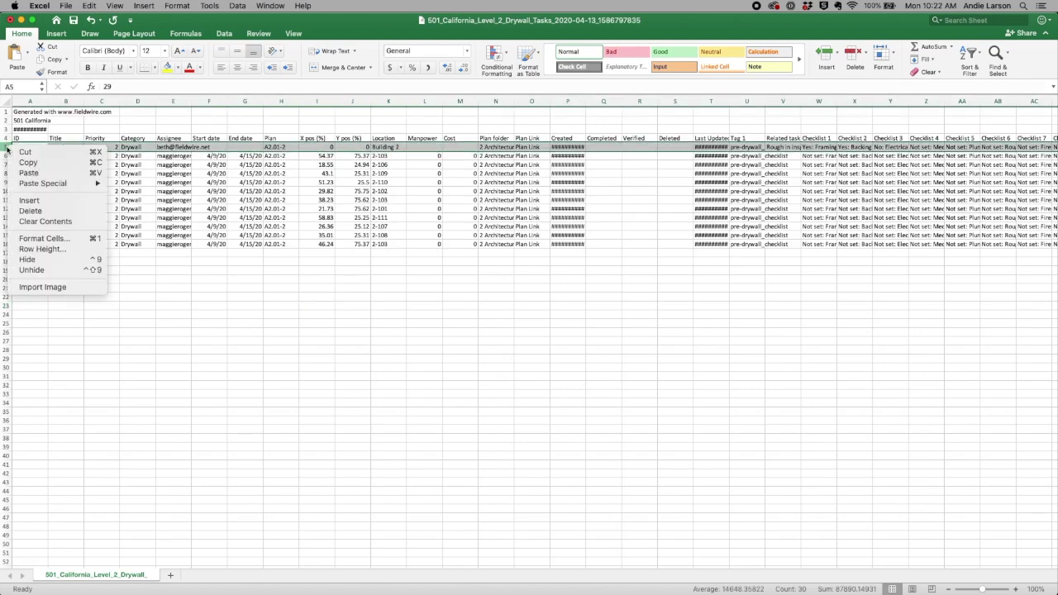
{"action": "left_click", "coordinate": [33, 212]}
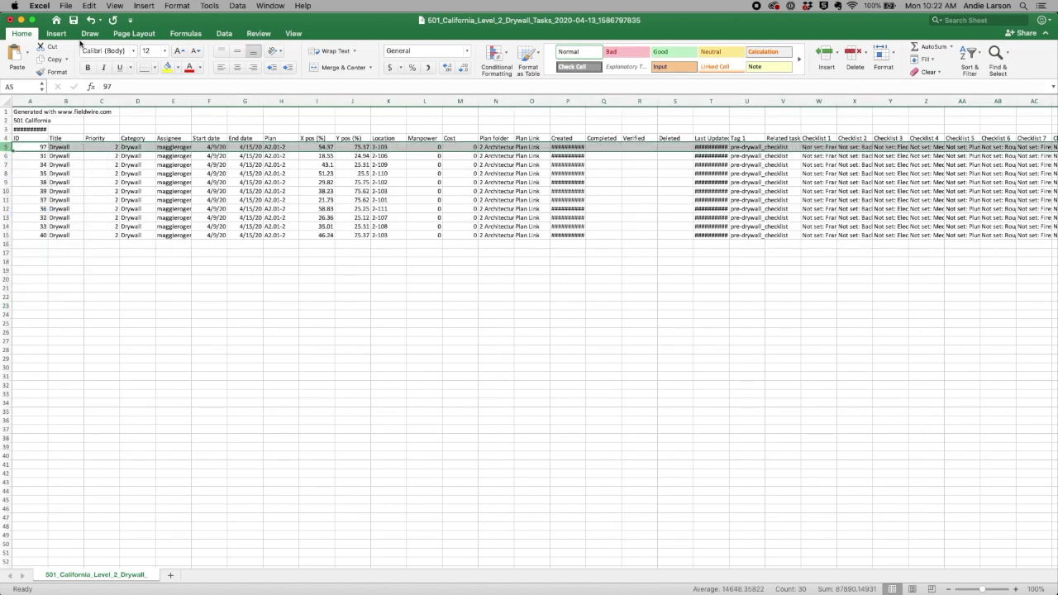
{"action": "left_click", "coordinate": [135, 291]}
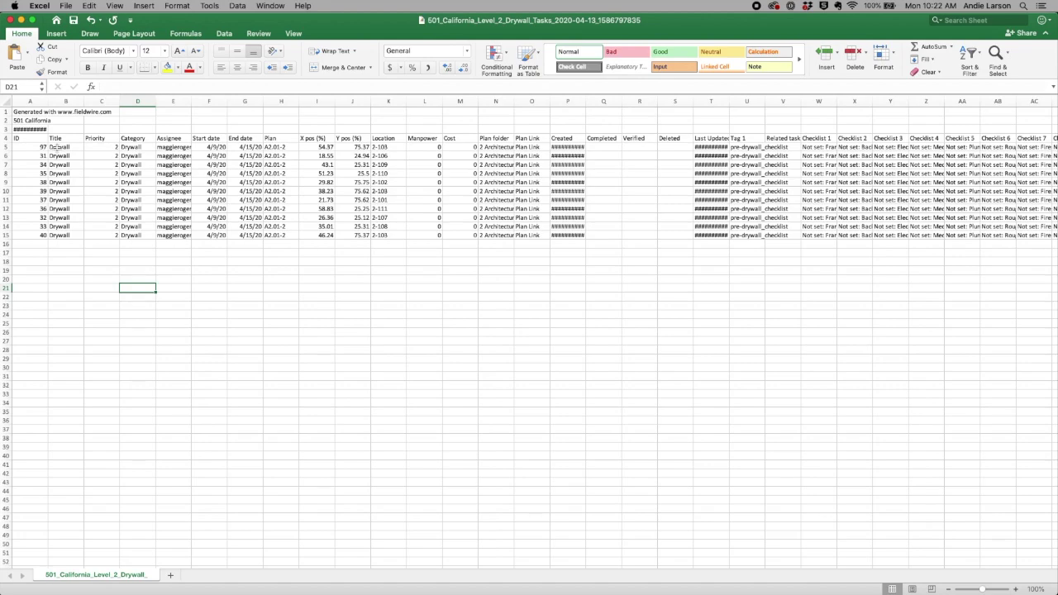
Step: Copy the eleven Drywall tasks' Title-to-Cost data (B5:M15) for the import grid
{"action": "left_click_drag", "start_coordinate": [56, 146], "coordinate": [464, 236]}
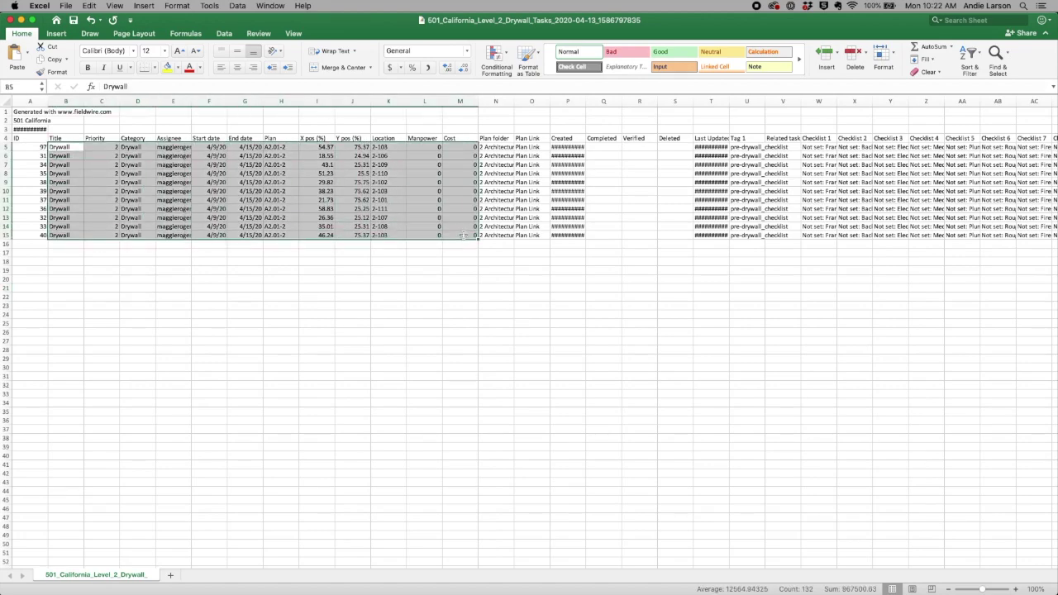
{"action": "key", "text": "super+Tab"}
{"action": "left_click", "coordinate": [105, 192]}
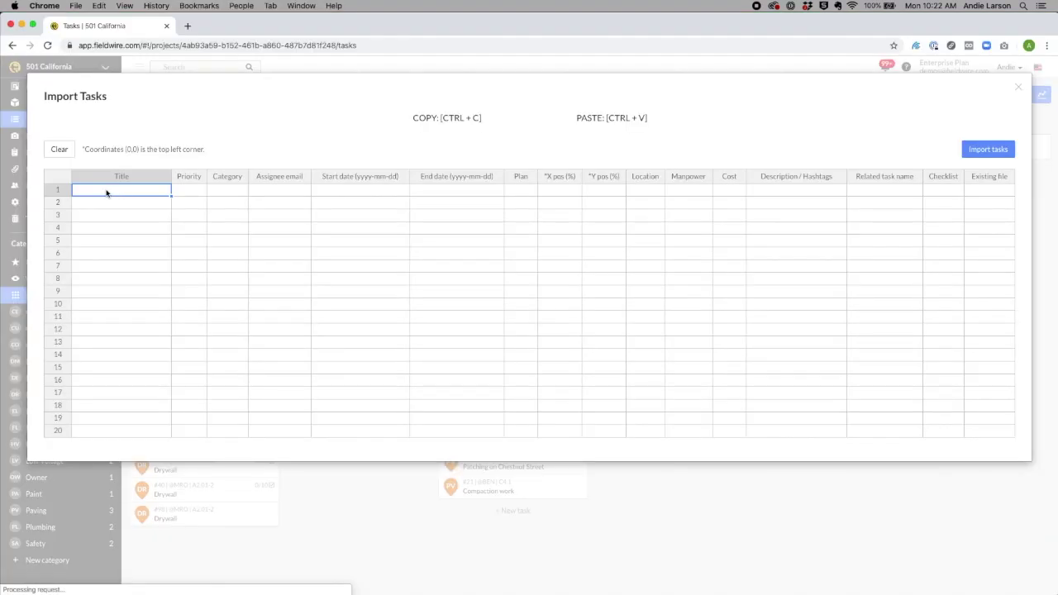
Step: Paste the eleven Drywall tasks into row 1 of Fieldwire's Import Tasks grid
{"action": "key", "text": "super+v"}
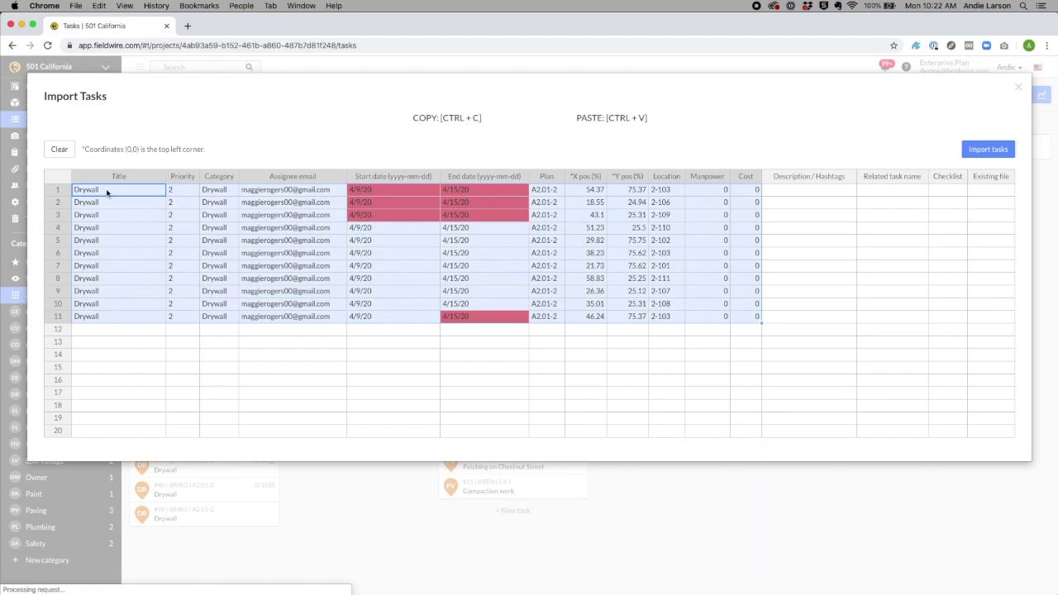
{"action": "left_click", "coordinate": [399, 361]}
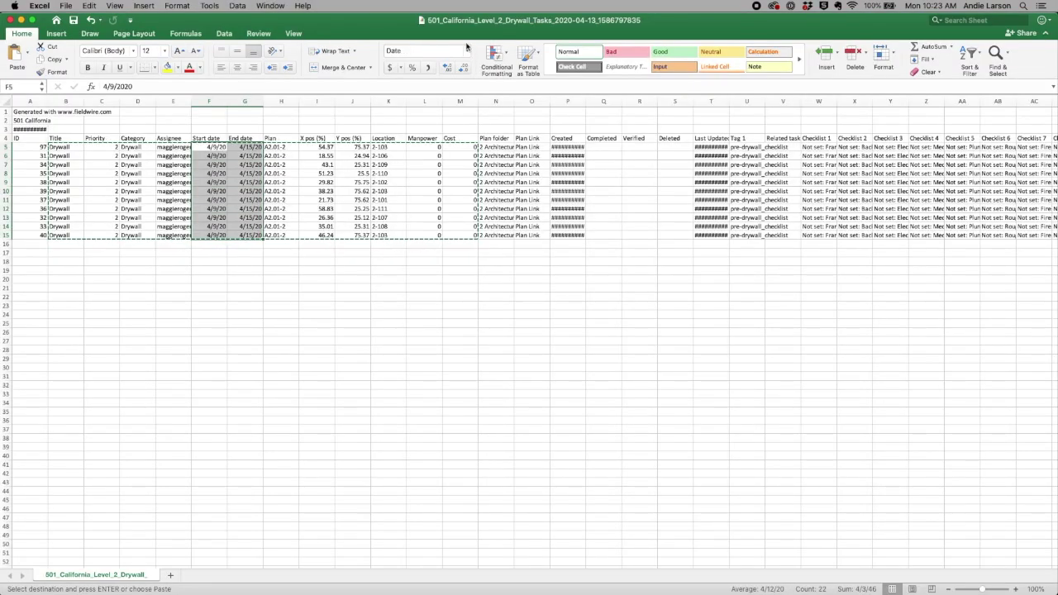
Step: Format the Start and End date columns F5:G15 as year-month-day dates like 2020-04-09
{"action": "left_click", "coordinate": [466, 49]}
{"action": "left_click", "coordinate": [439, 281]}
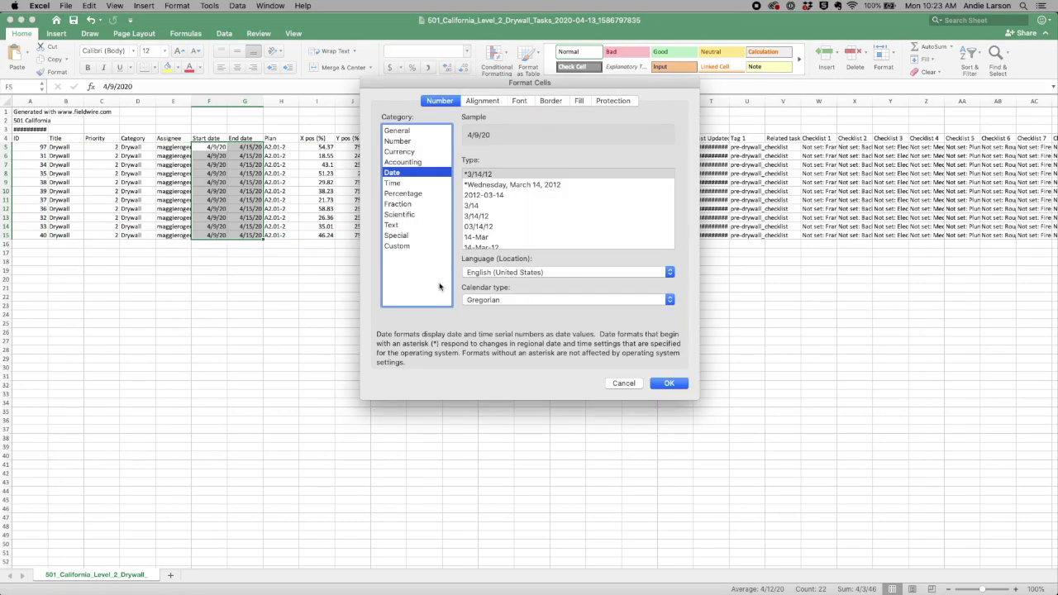
{"action": "left_click", "coordinate": [496, 196]}
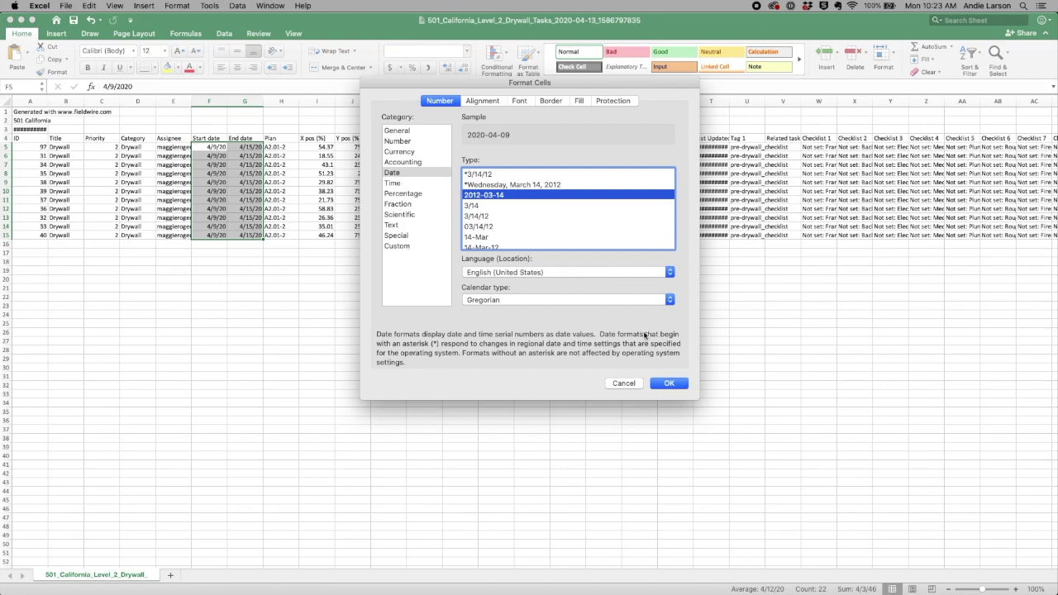
{"action": "left_click", "coordinate": [667, 386]}
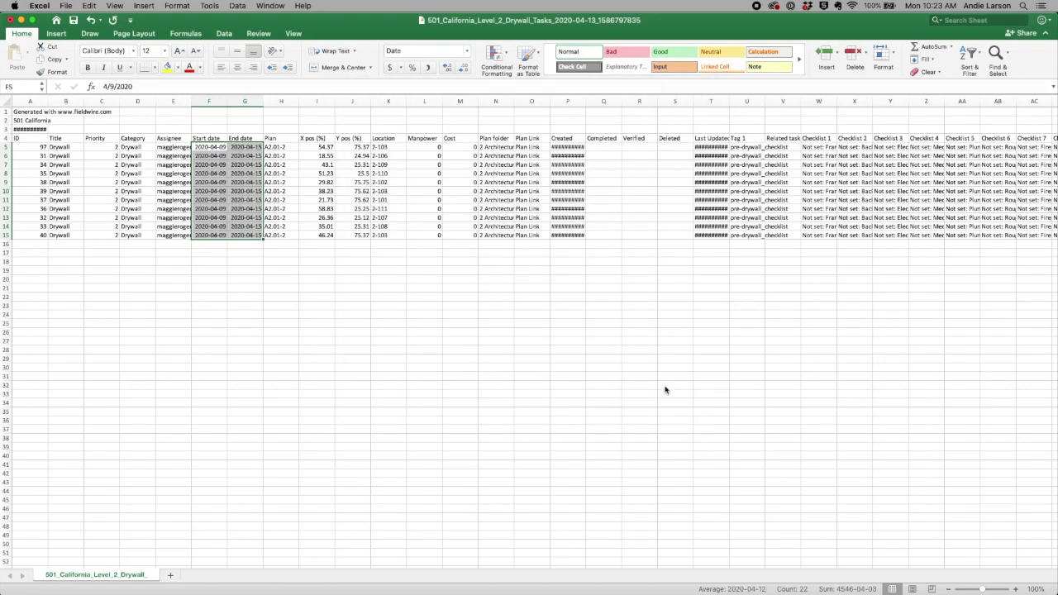
{"action": "left_click", "coordinate": [261, 279]}
Step: Paste the reformatted 2020-04-09 and 2020-04-15 dates over the invalid import dates
{"action": "left_click_drag", "start_coordinate": [207, 147], "coordinate": [248, 236]}
{"action": "key", "text": "super+c"}
{"action": "key", "text": "super+Tab"}
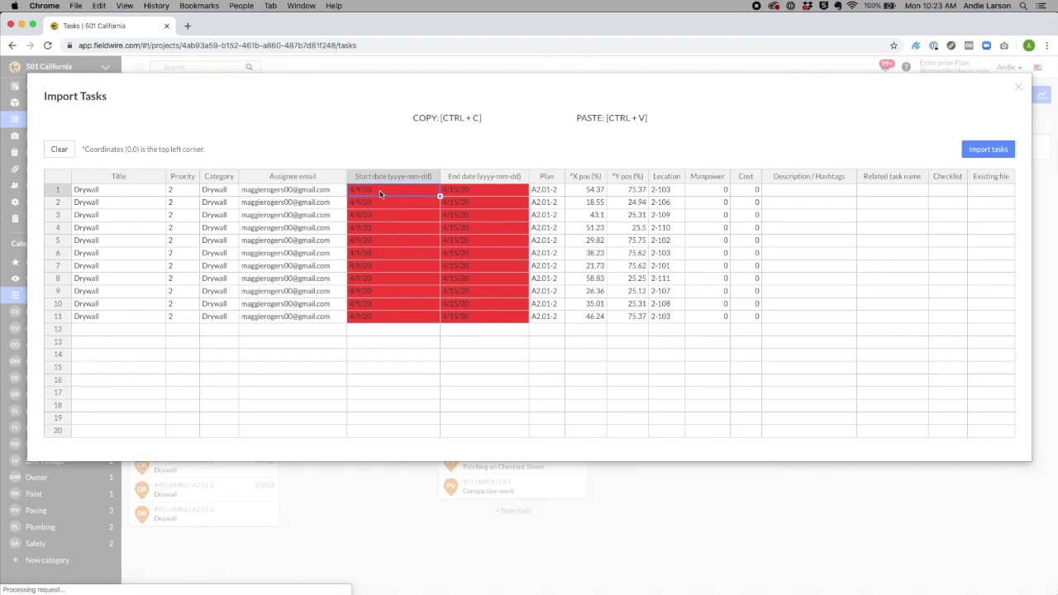
{"action": "key", "text": "super+v"}
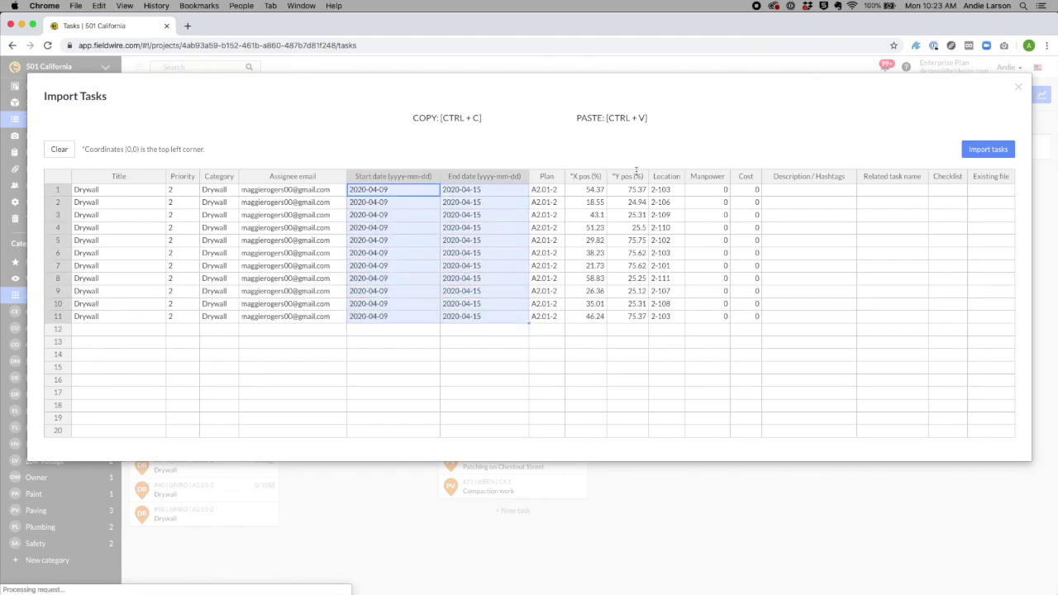
Step: Set row 1's Checklist to Pre-drywall Checklist and fill it down all eleven tasks
{"action": "left_click", "coordinate": [936, 189]}
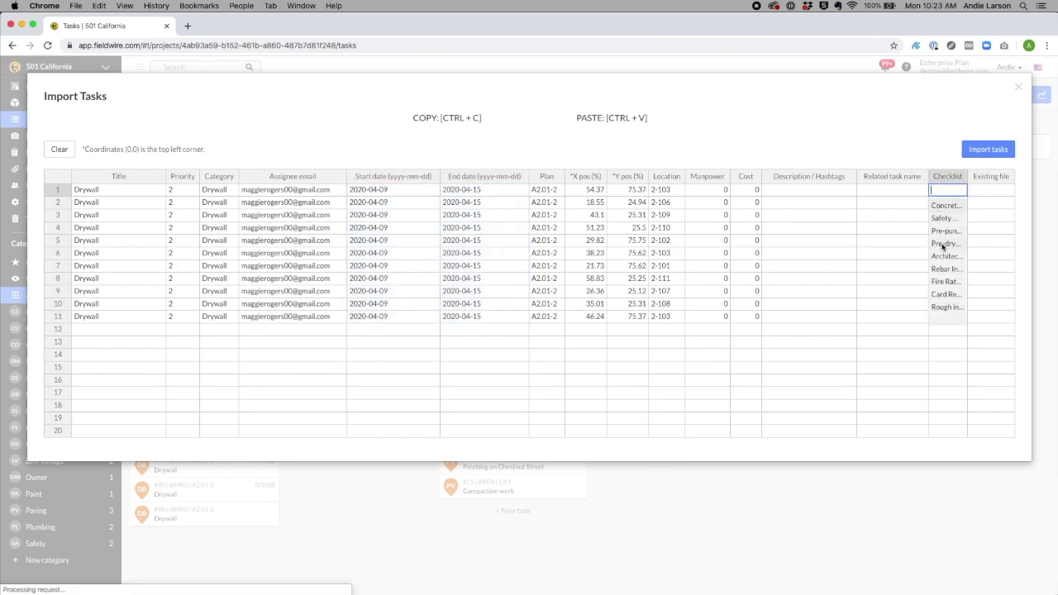
{"action": "left_click", "coordinate": [944, 245]}
{"action": "left_click_drag", "start_coordinate": [971, 195], "coordinate": [966, 319]}
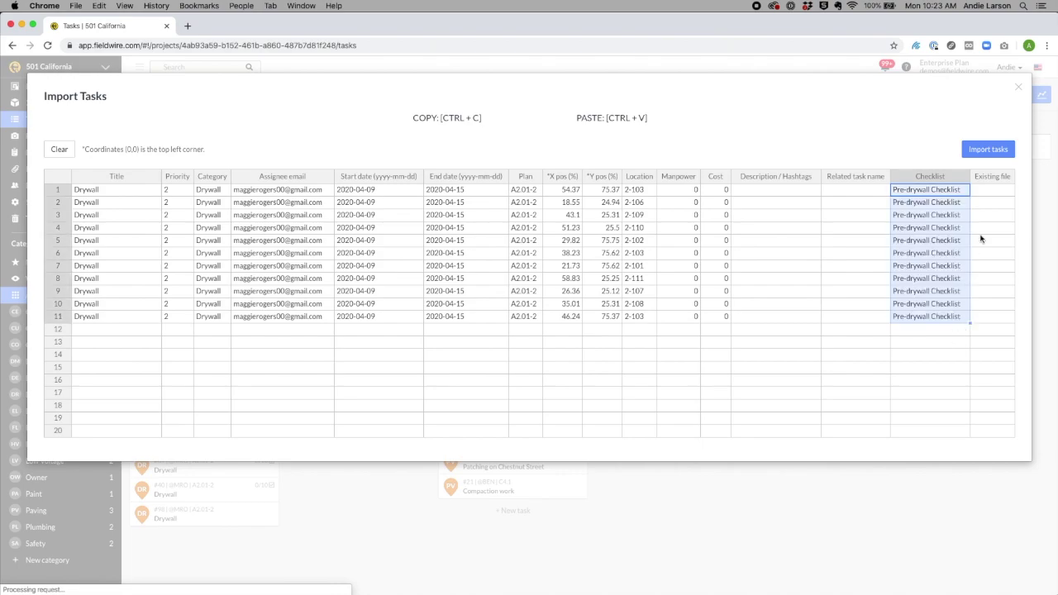
{"action": "left_click", "coordinate": [991, 177]}
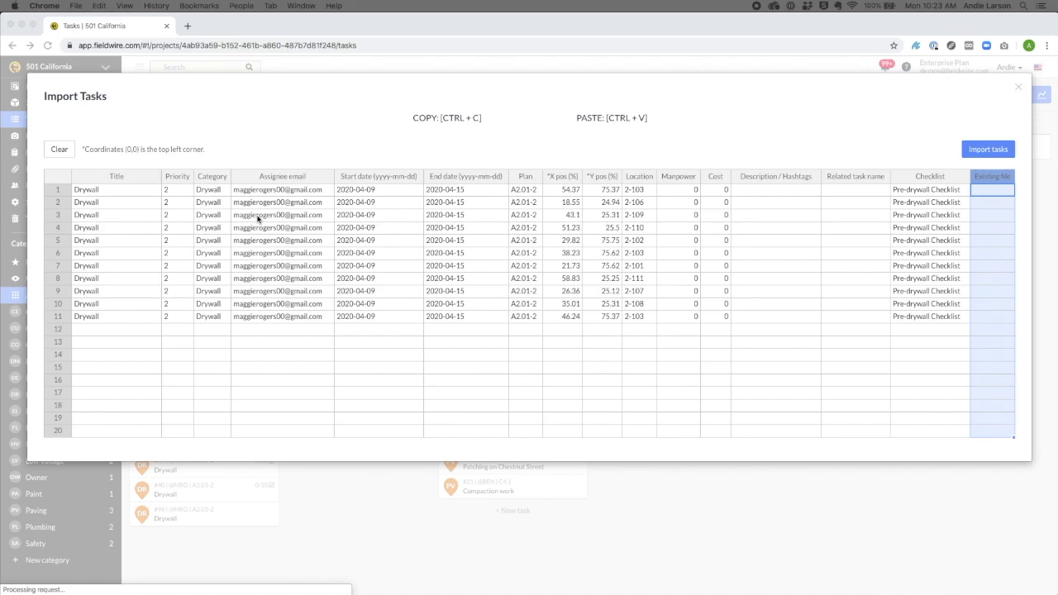
Step: Change the eleven tasks' plan to A2.01-3 down the Plan column
{"action": "left_click", "coordinate": [521, 177]}
{"action": "left_click", "coordinate": [539, 191]}
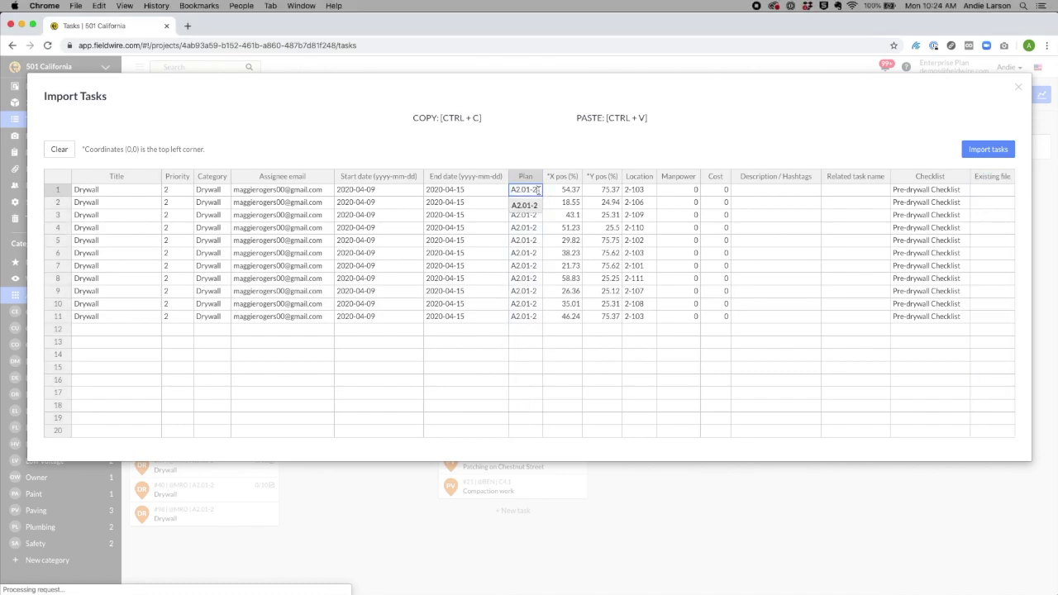
{"action": "key", "text": "BackSpace"}
{"action": "type", "text": "3"}
{"action": "left_click", "coordinate": [541, 204]}
{"action": "left_click_drag", "start_coordinate": [542, 196], "coordinate": [537, 313]}
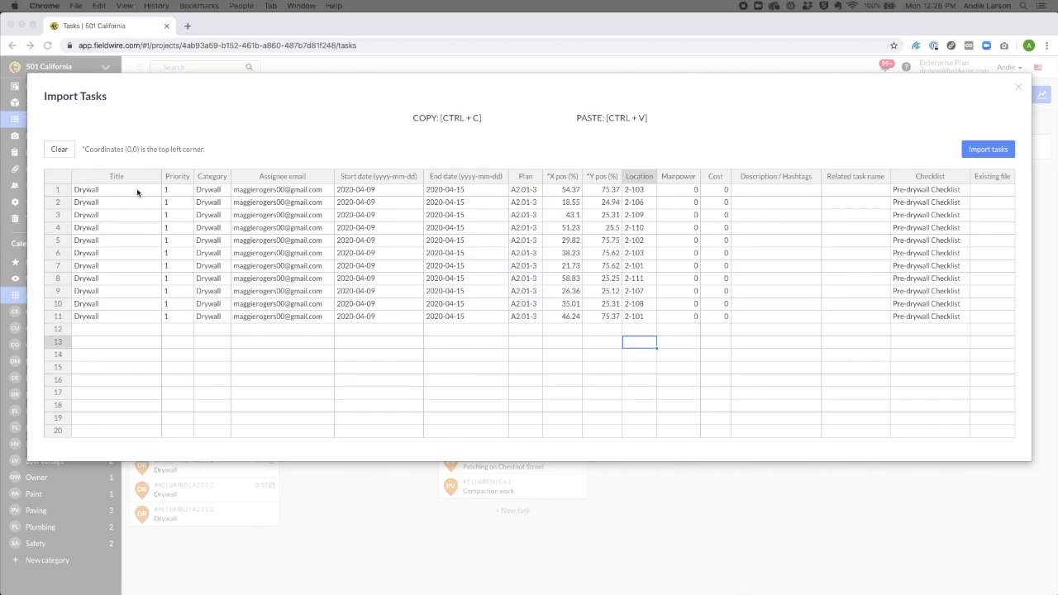
Step: Copy the eleven tasks into rows 12–22 and set their plan to A2.01-4
{"action": "left_click_drag", "start_coordinate": [137, 192], "coordinate": [948, 320]}
{"action": "key", "text": "super+c"}
{"action": "left_click", "coordinate": [115, 333]}
{"action": "key", "text": "super+v"}
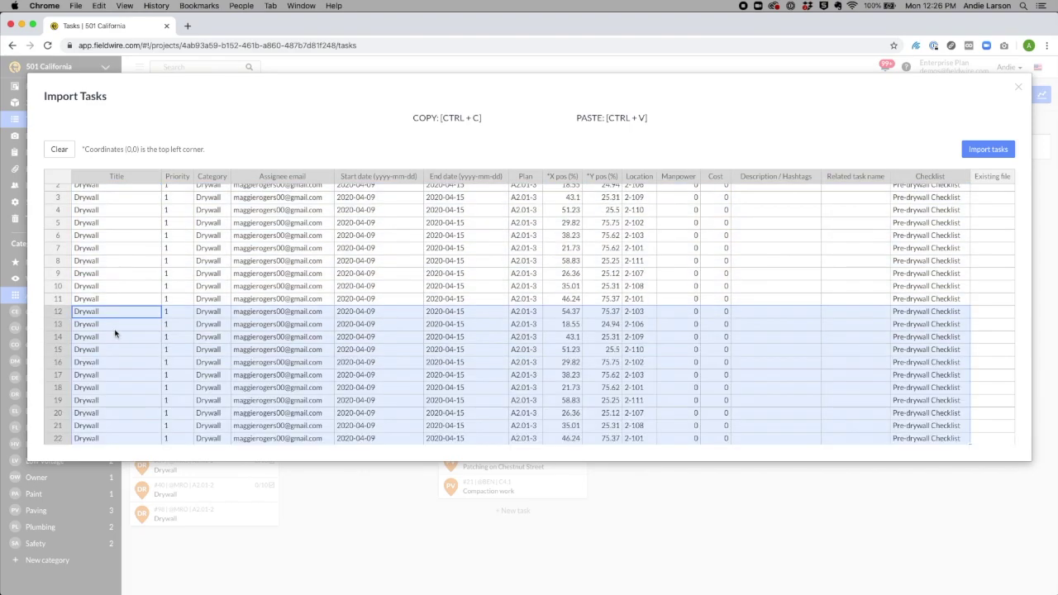
{"action": "double_click", "coordinate": [535, 298]}
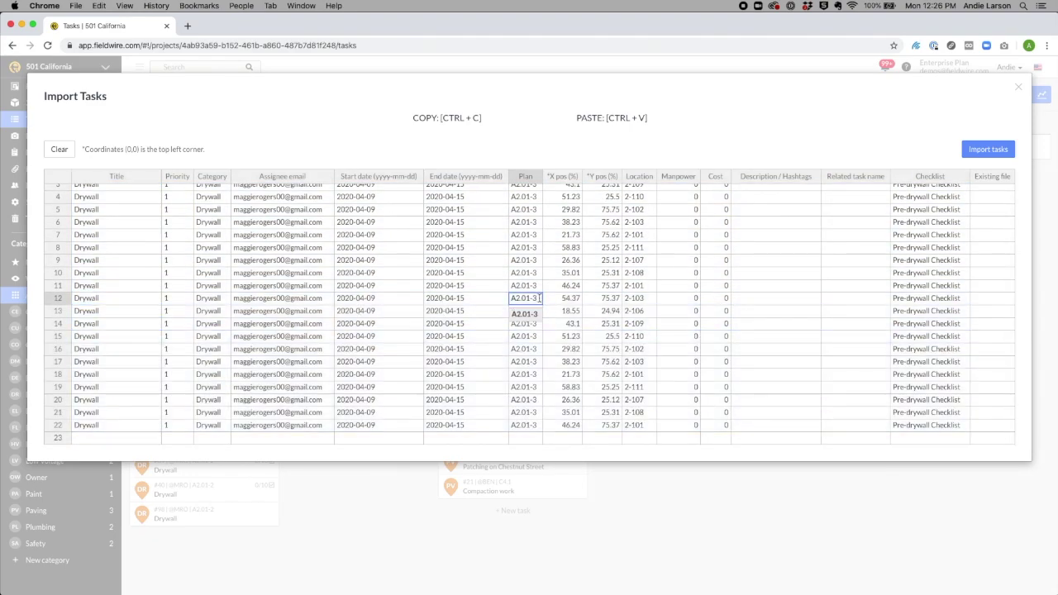
{"action": "key", "text": "BackSpace"}
{"action": "type", "text": "4"}
{"action": "left_click_drag", "start_coordinate": [540, 303], "coordinate": [537, 426]}
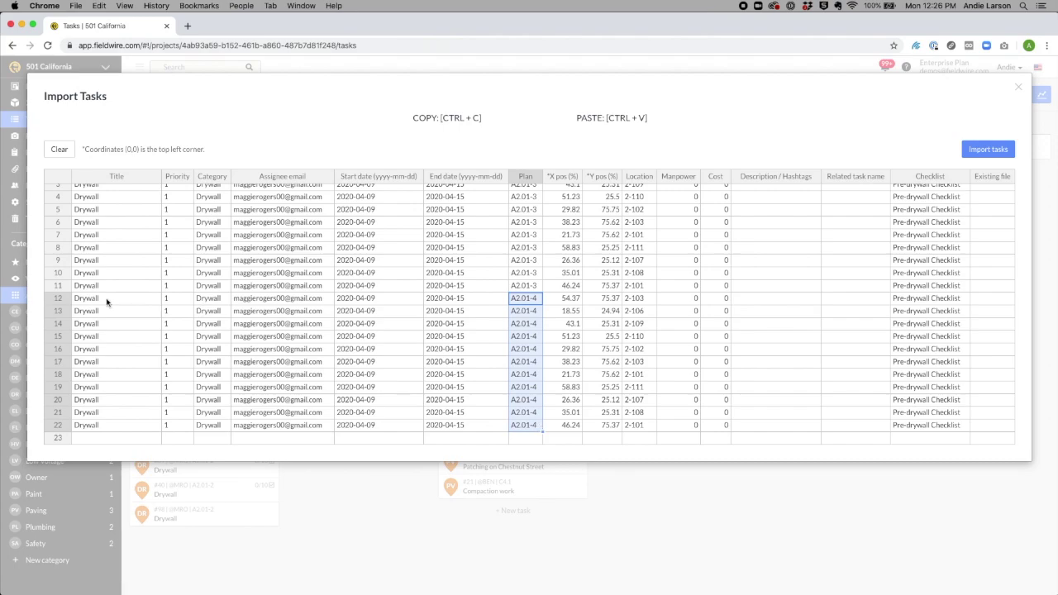
Step: Paste a third set of tasks into rows 23–33 and fill their plan as A2.01-5
{"action": "left_click_drag", "start_coordinate": [109, 299], "coordinate": [911, 423]}
{"action": "key", "text": "super+c"}
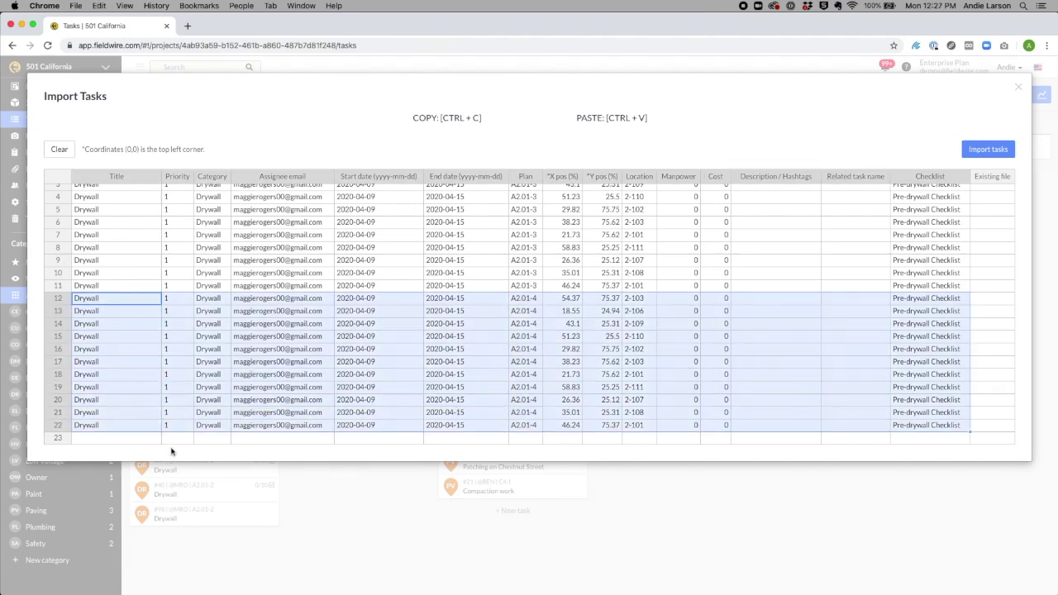
{"action": "left_click", "coordinate": [151, 437]}
{"action": "key", "text": "super+v"}
{"action": "left_click", "coordinate": [539, 314]}
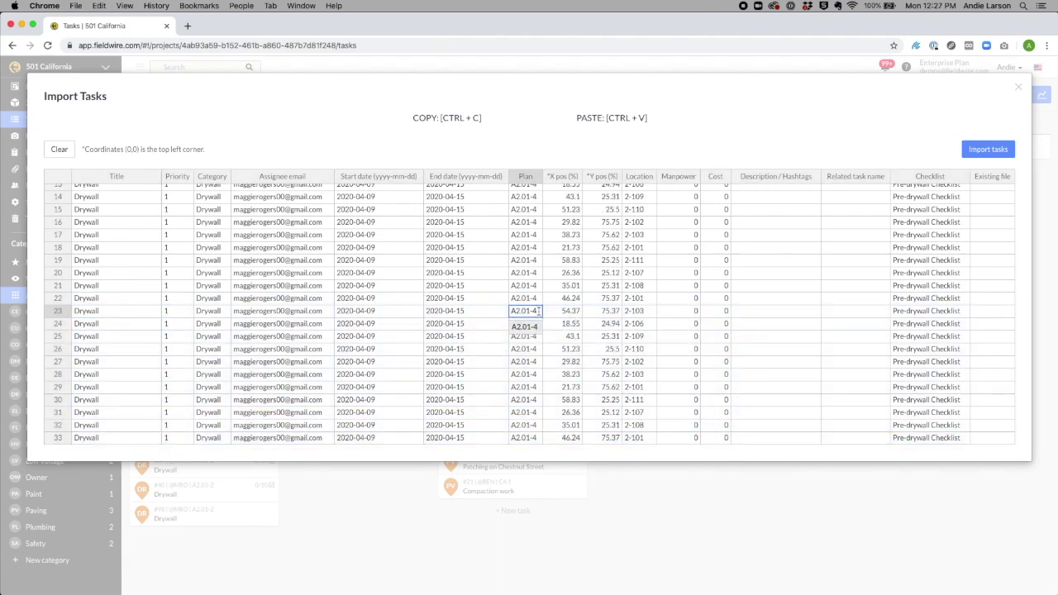
{"action": "left_click_drag", "start_coordinate": [535, 329], "coordinate": [542, 441]}
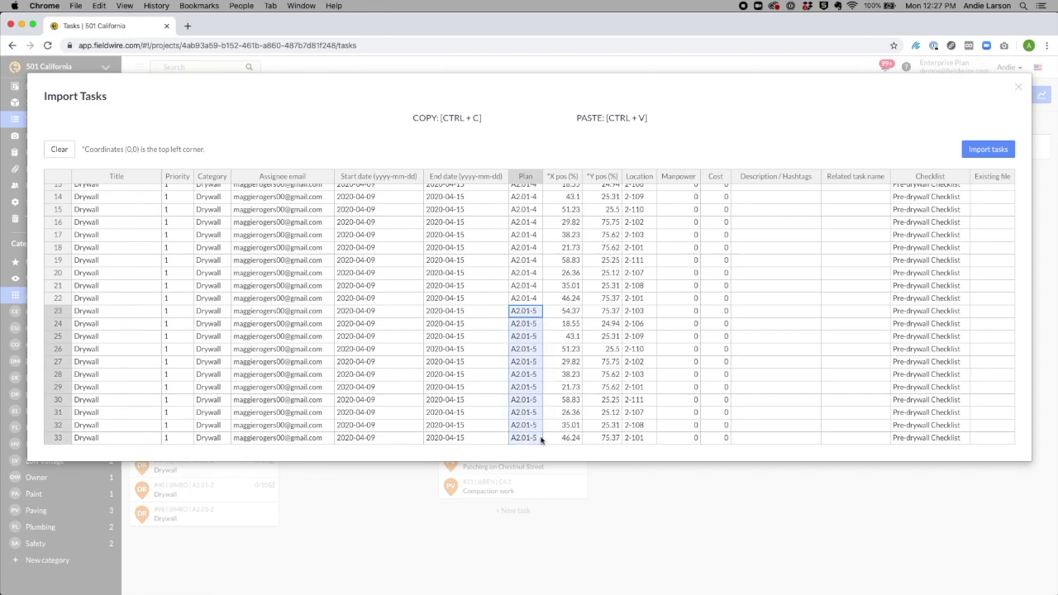
{"action": "scroll", "coordinate": [541, 440], "scroll_direction": "up", "scroll_amount": 5}
Step: Change the first row's location to 3-103 and paste the new level locations down the column
{"action": "double_click", "coordinate": [633, 189]}
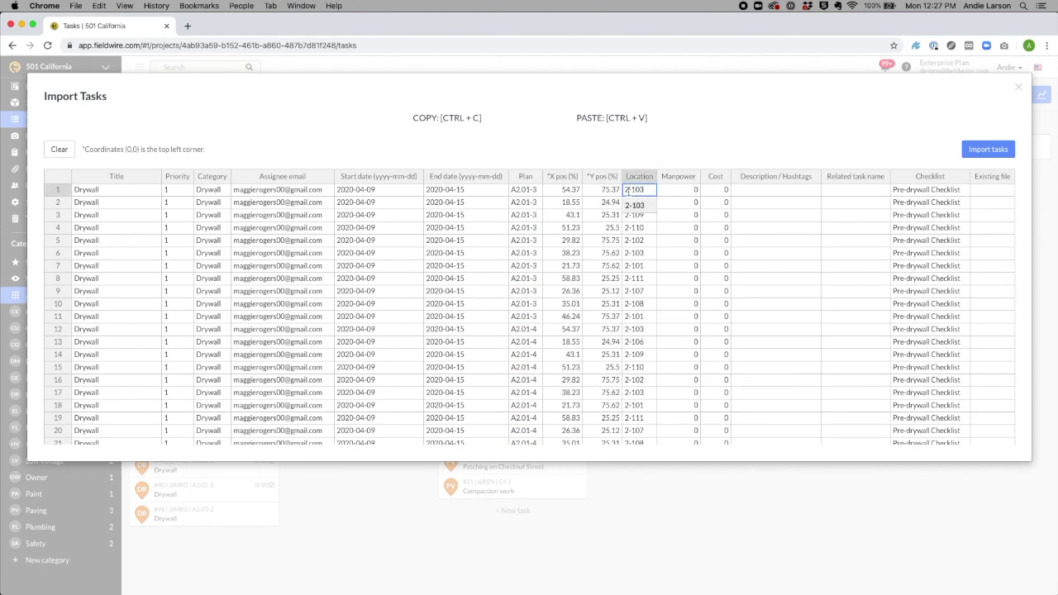
{"action": "key", "text": "BackSpace"}
{"action": "type", "text": "3"}
{"action": "key", "text": "Return"}
{"action": "key", "text": "ctrl+v"}
{"action": "scroll", "coordinate": [634, 288], "scroll_direction": "up", "scroll_amount": 5}
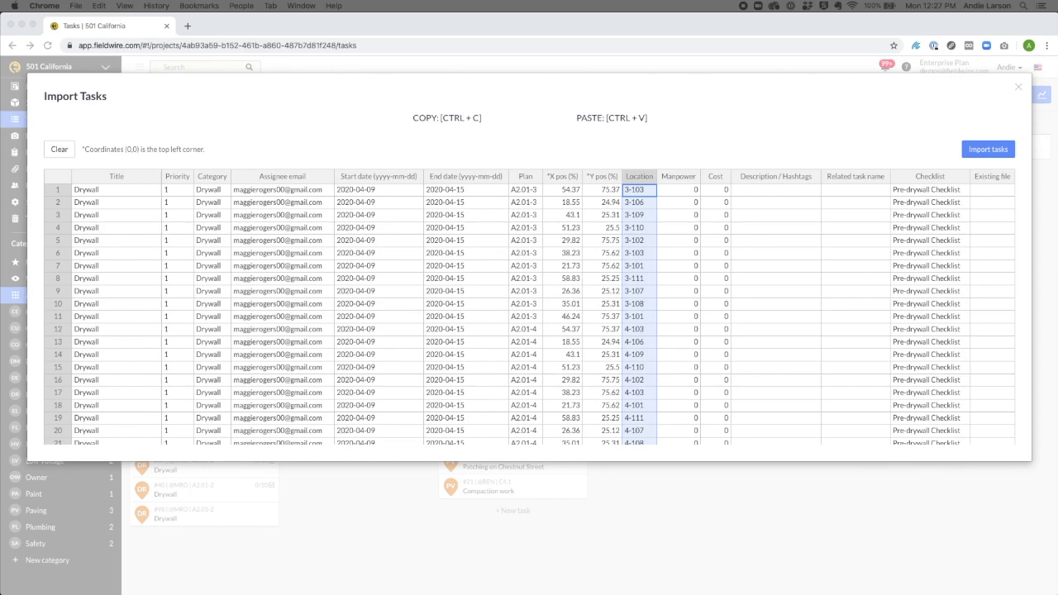
Step: Paste the updated priorities and dates into the grid starting at the first row, then review the rows
{"action": "left_click", "coordinate": [114, 195]}
{"action": "key", "text": "super+v"}
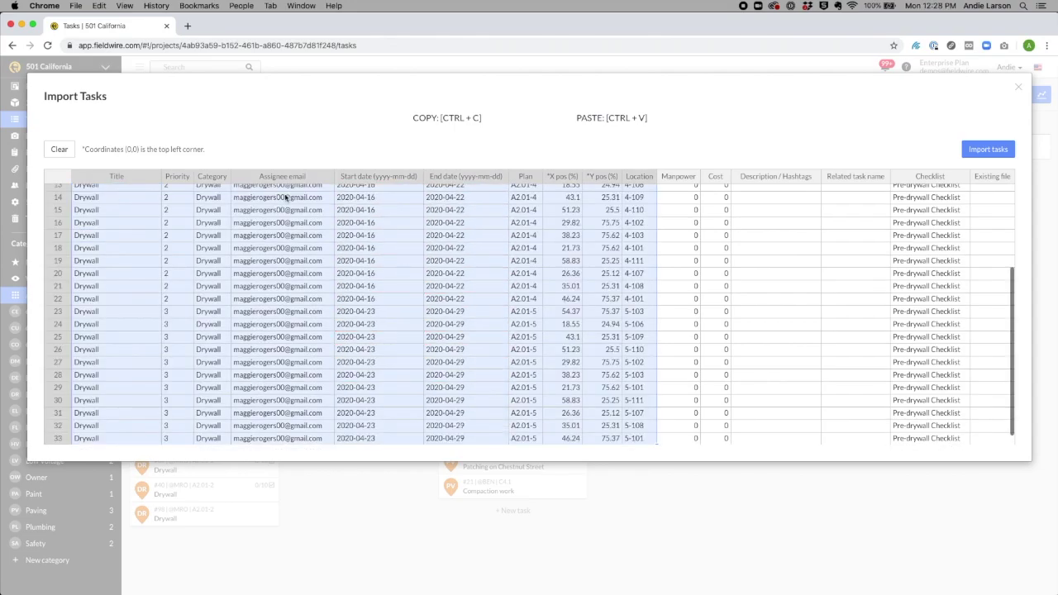
{"action": "left_click", "coordinate": [402, 332]}
{"action": "scroll", "coordinate": [402, 332], "scroll_direction": "up", "scroll_amount": 5}
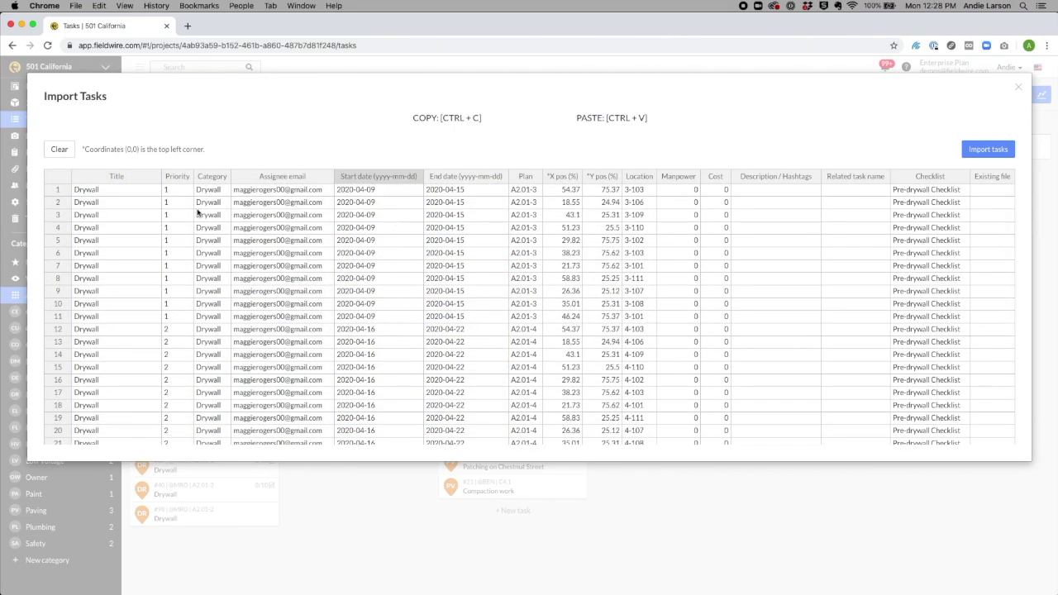
{"action": "scroll", "coordinate": [182, 326], "scroll_direction": "down", "scroll_amount": 4}
{"action": "scroll", "coordinate": [182, 327], "scroll_direction": "down", "scroll_amount": 1}
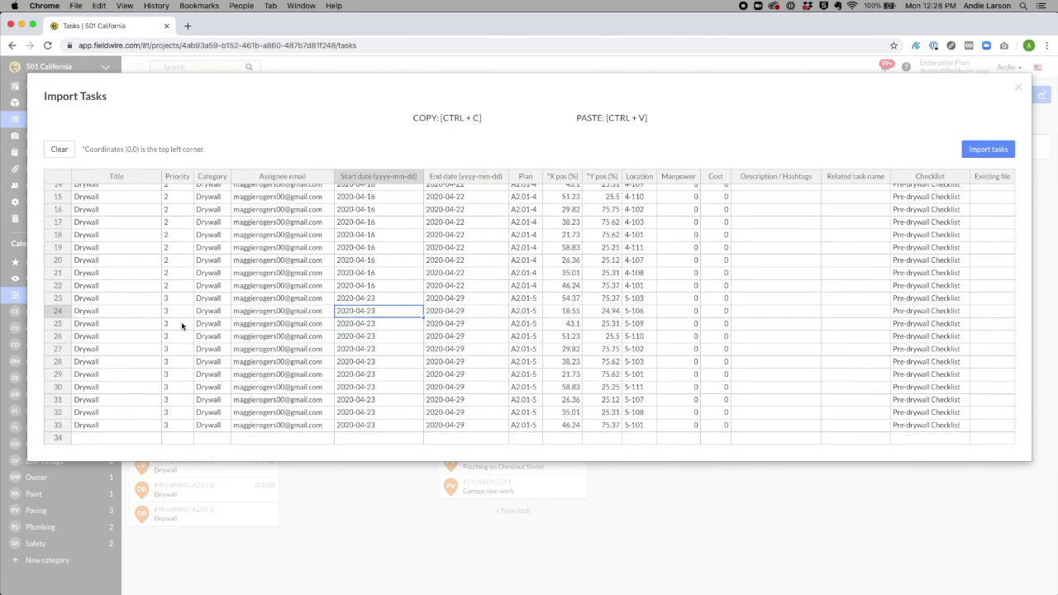
{"action": "scroll", "coordinate": [182, 327], "scroll_direction": "up", "scroll_amount": 2}
{"action": "scroll", "coordinate": [182, 326], "scroll_direction": "down", "scroll_amount": 2}
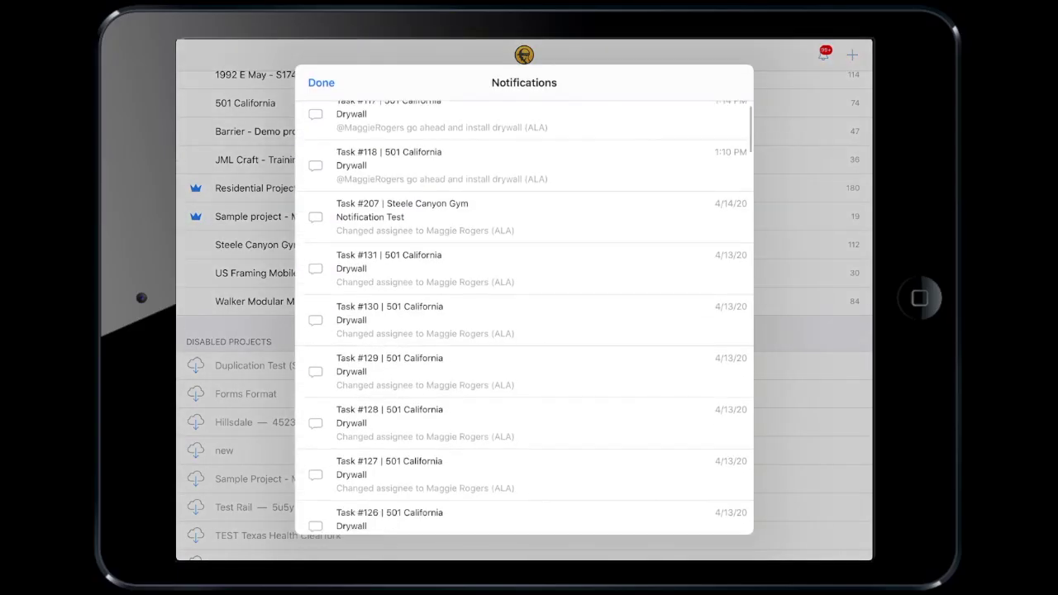
Step: Open Task #127, tick Backing complete, and draw a red arrow into the circled area of the photo
{"action": "scroll", "coordinate": [524, 331], "scroll_direction": "down", "scroll_amount": 5}
{"action": "left_click", "coordinate": [397, 245]}
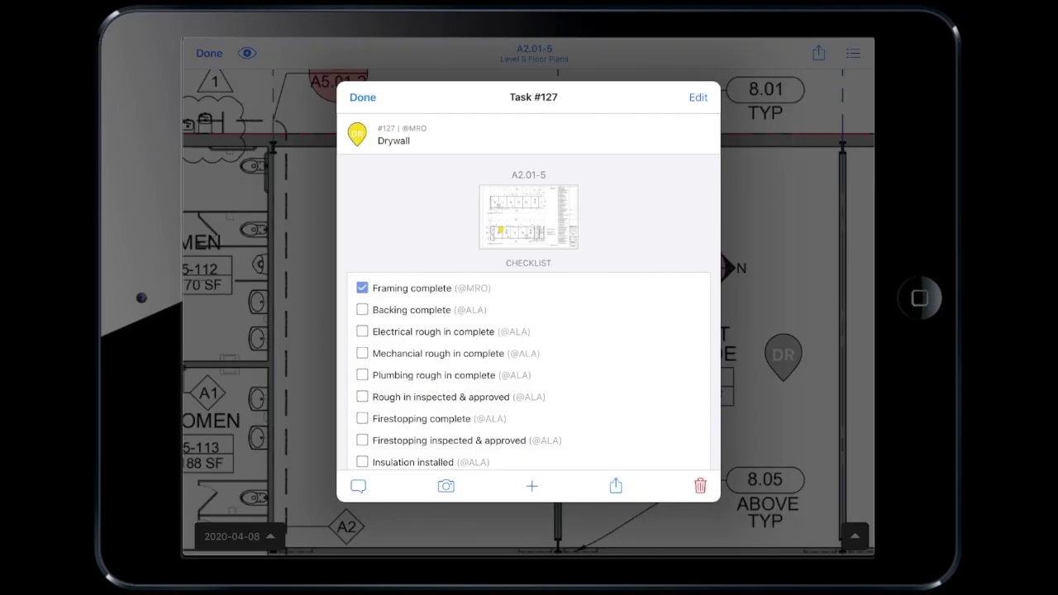
{"action": "left_click", "coordinate": [362, 309]}
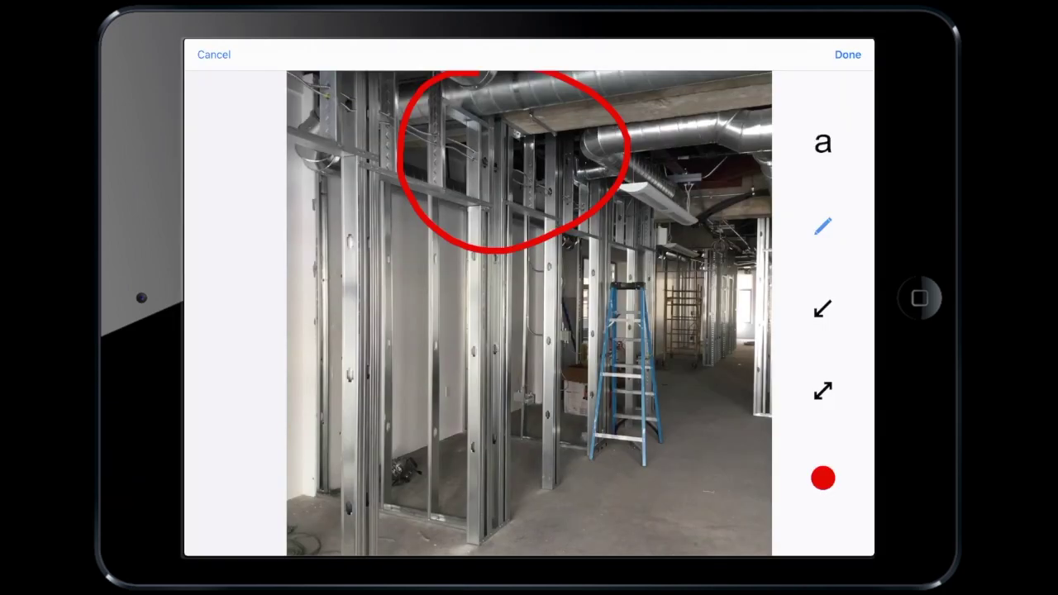
{"action": "left_click", "coordinate": [822, 308]}
{"action": "left_click_drag", "start_coordinate": [668, 411], "coordinate": [491, 132]}
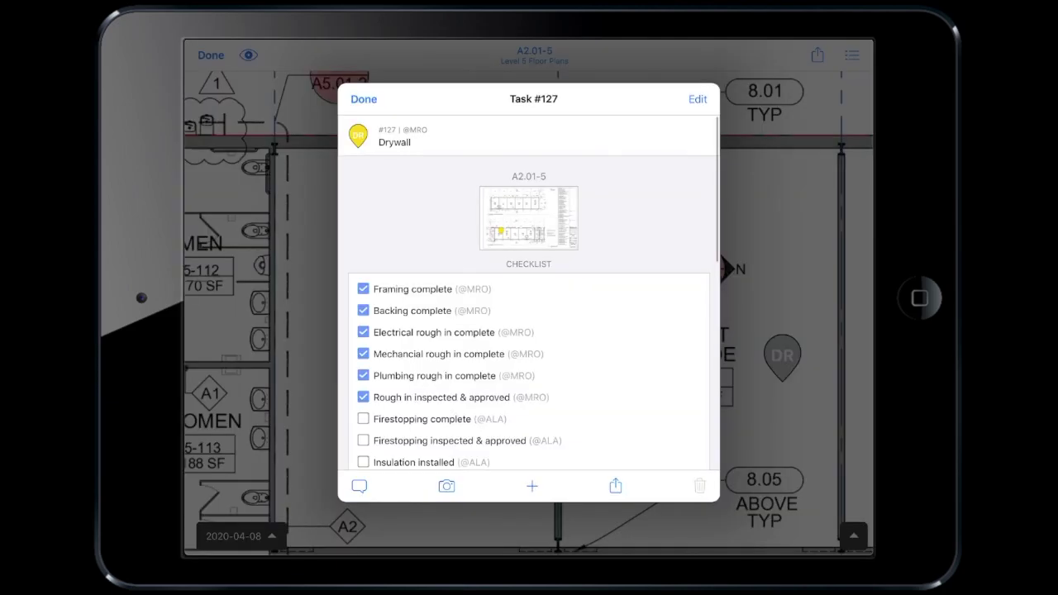
Step: Tick three more pre-drywall checklist items and set the task status to Completed
{"action": "scroll", "coordinate": [529, 289], "scroll_direction": "down", "scroll_amount": 2}
{"action": "left_click", "coordinate": [362, 335]}
{"action": "left_click", "coordinate": [363, 357]}
{"action": "left_click", "coordinate": [363, 378]}
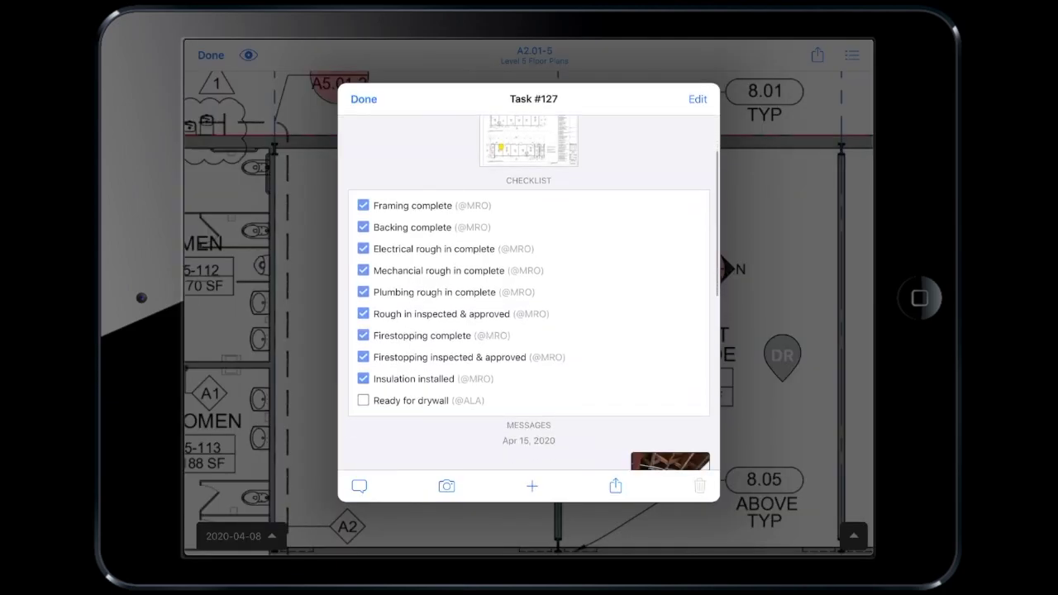
{"action": "scroll", "coordinate": [529, 290], "scroll_direction": "up", "scroll_amount": 5}
{"action": "left_click", "coordinate": [388, 172]}
{"action": "left_click", "coordinate": [574, 210]}
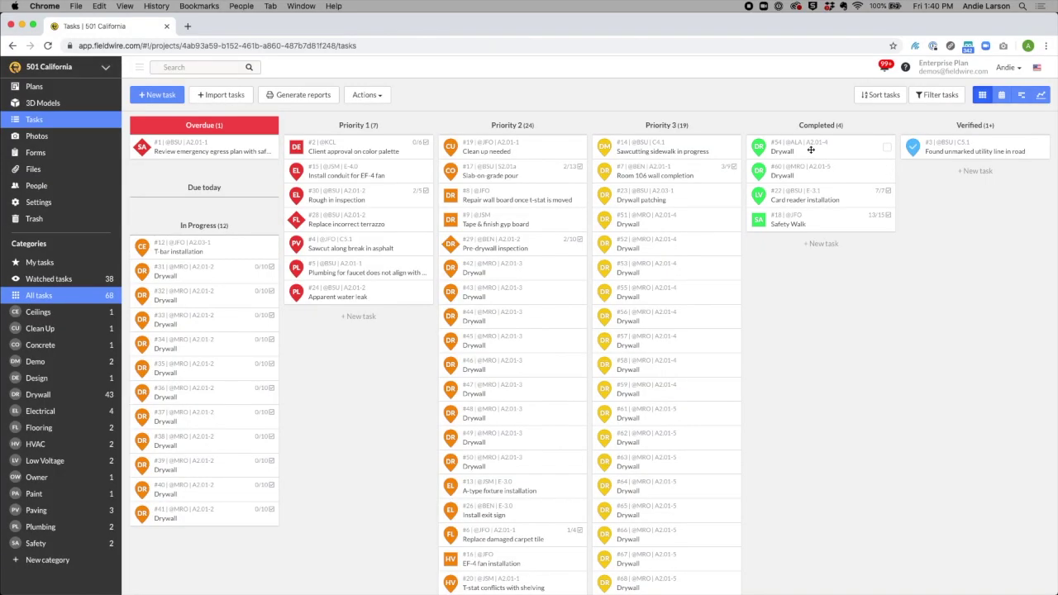
{"action": "left_click", "coordinate": [810, 147]}
{"action": "scroll", "coordinate": [452, 383], "scroll_direction": "down", "scroll_amount": 3}
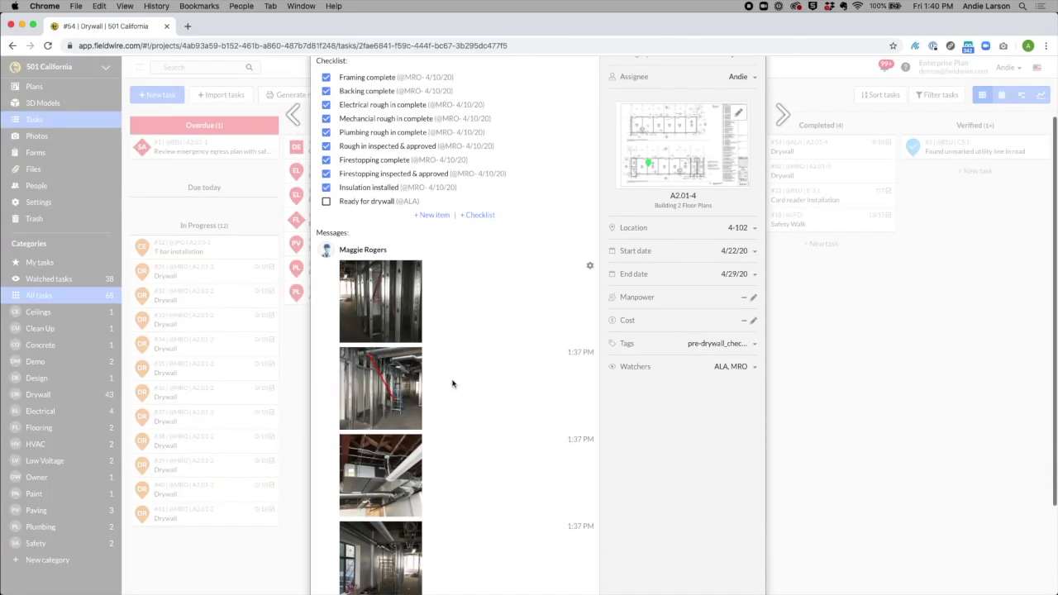
{"action": "scroll", "coordinate": [452, 383], "scroll_direction": "down", "scroll_amount": 2}
{"action": "left_click", "coordinate": [378, 562]}
{"action": "type", "text": "@magge"}
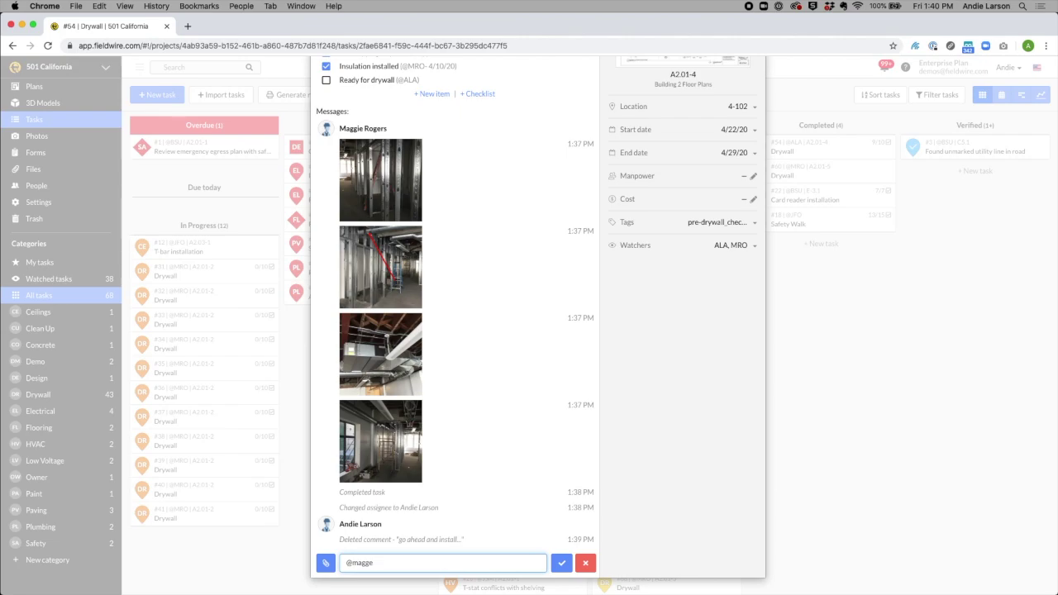
{"action": "left_click", "coordinate": [396, 578]}
{"action": "type", "text": "go ahead and install drywall"}
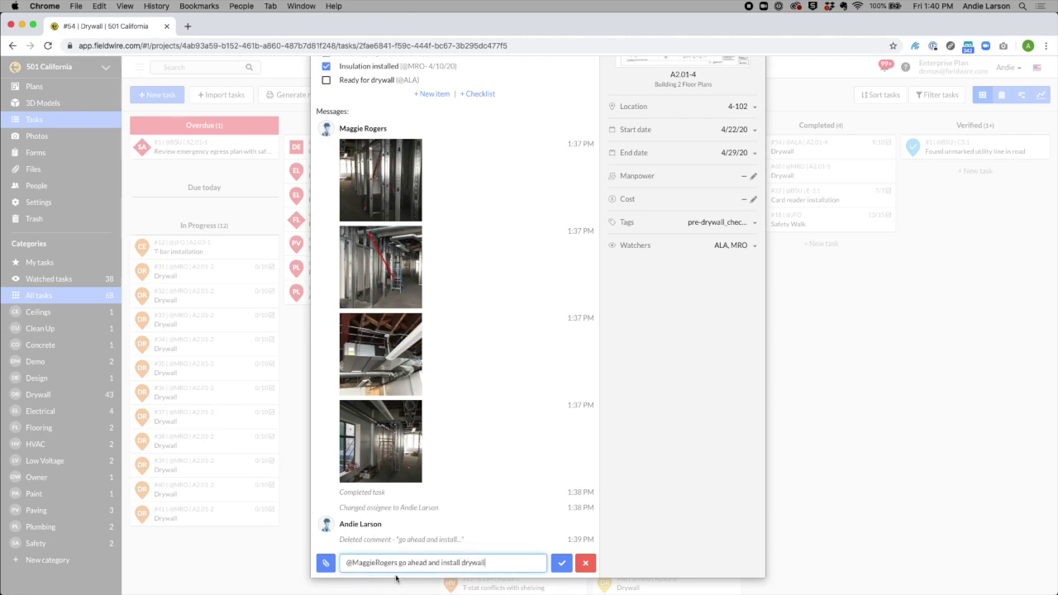
{"action": "left_click", "coordinate": [560, 565]}
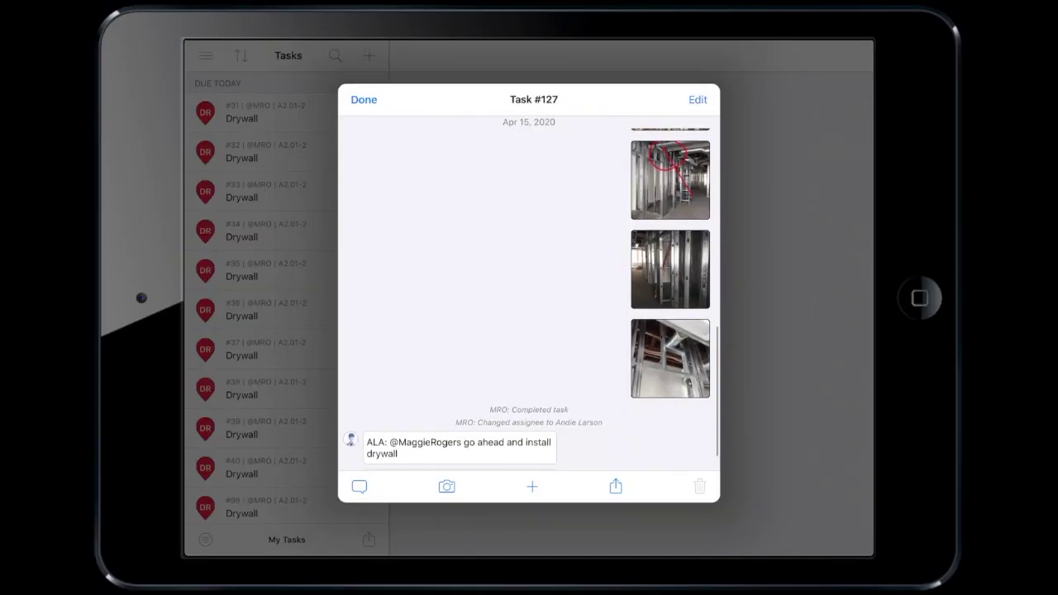
Step: Tick Ready for drywall and set the task status to Verified
{"action": "scroll", "coordinate": [529, 293], "scroll_direction": "up", "scroll_amount": 10}
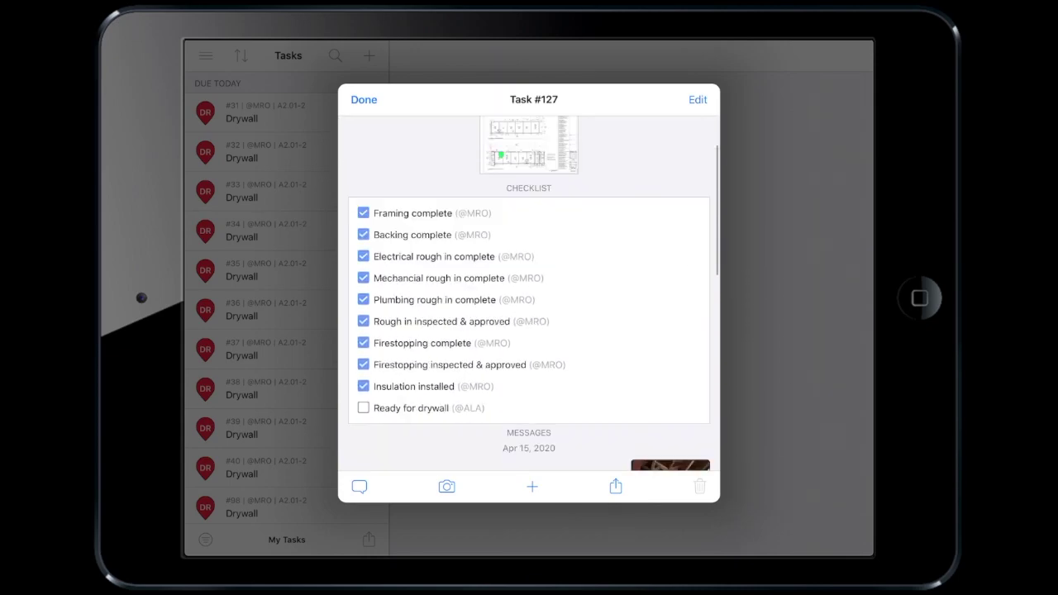
{"action": "left_click", "coordinate": [363, 408]}
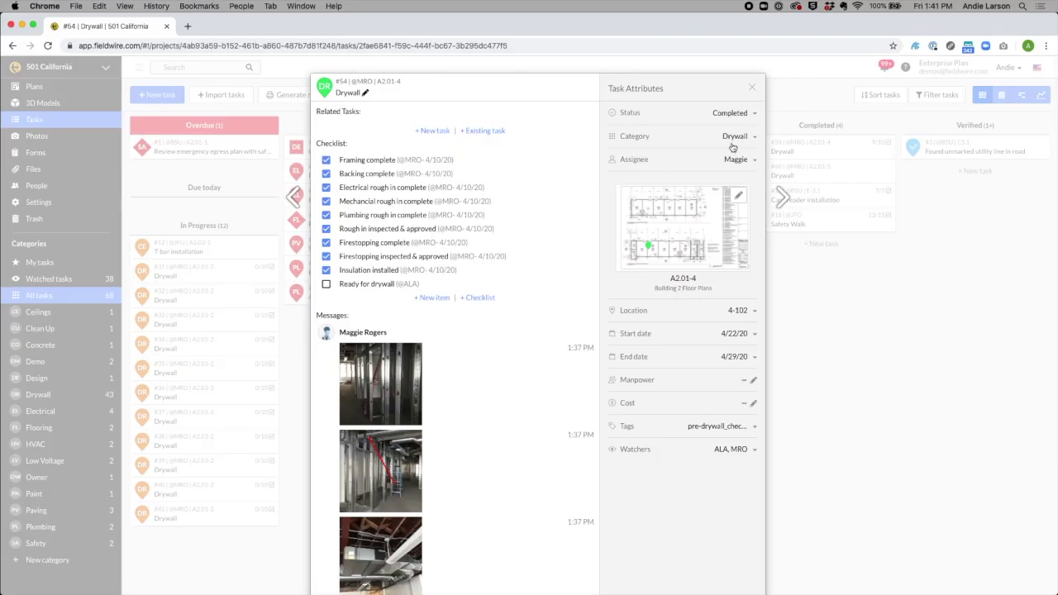
{"action": "left_click", "coordinate": [733, 113]}
{"action": "left_click", "coordinate": [707, 217]}
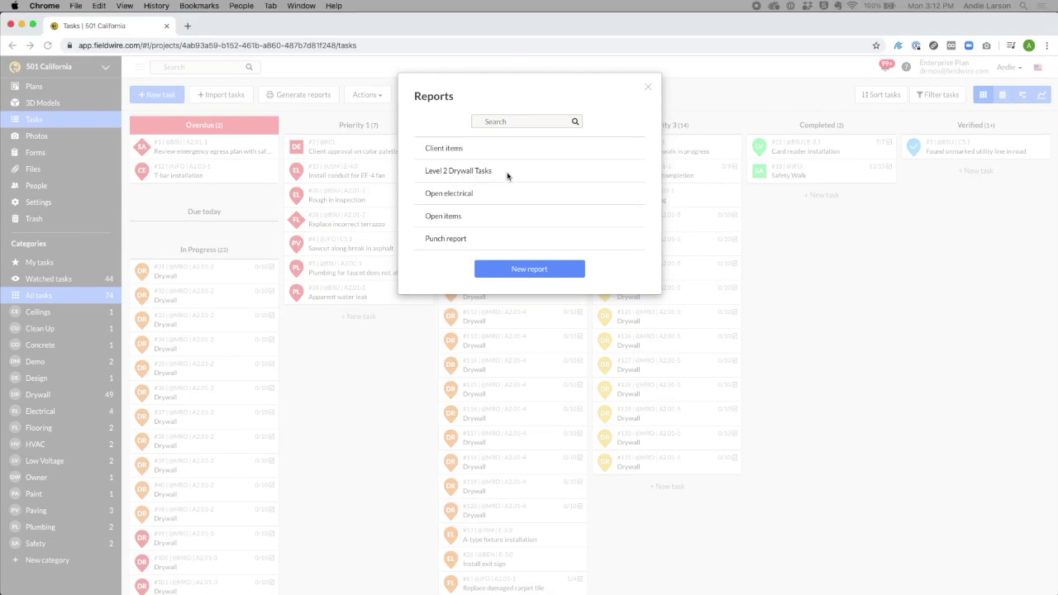
Step: Set the Level 2 Drywall Tasks report to PDF Detailed, sent weekly with Tuesday and Wednesday added
{"action": "left_click", "coordinate": [463, 171]}
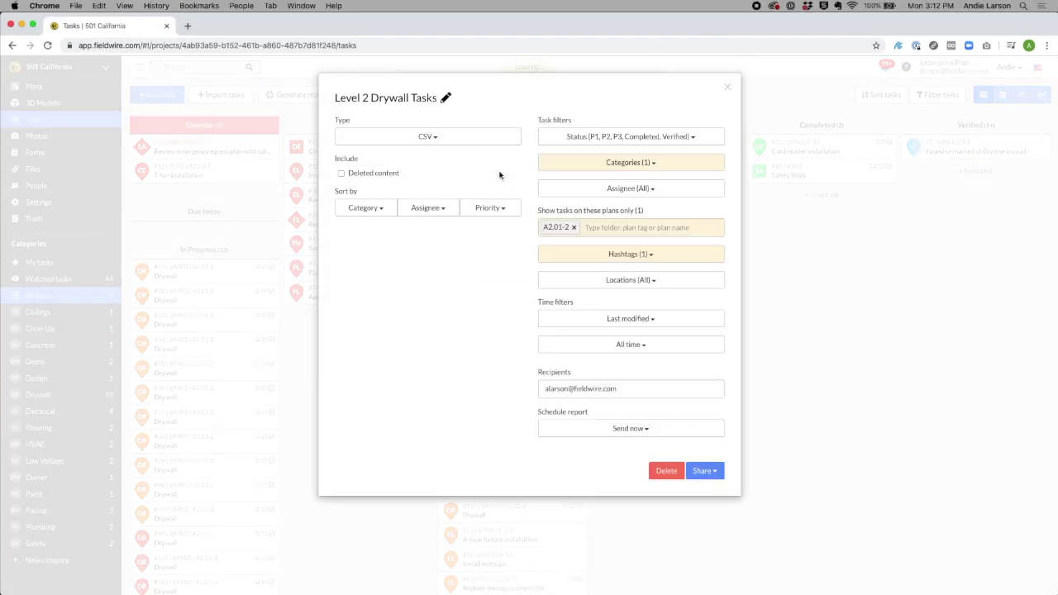
{"action": "left_click", "coordinate": [481, 138]}
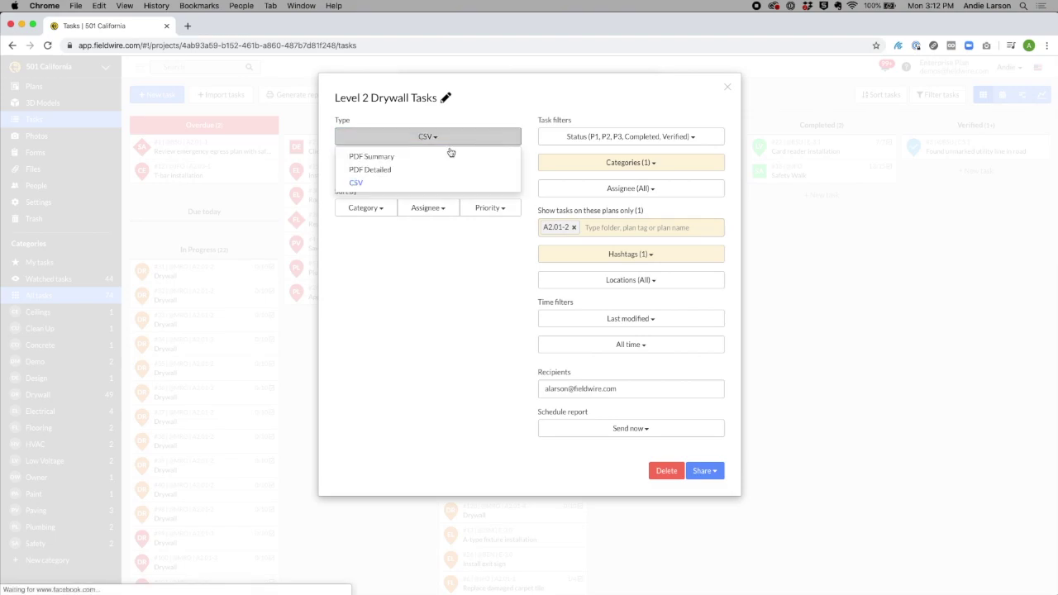
{"action": "left_click", "coordinate": [394, 170]}
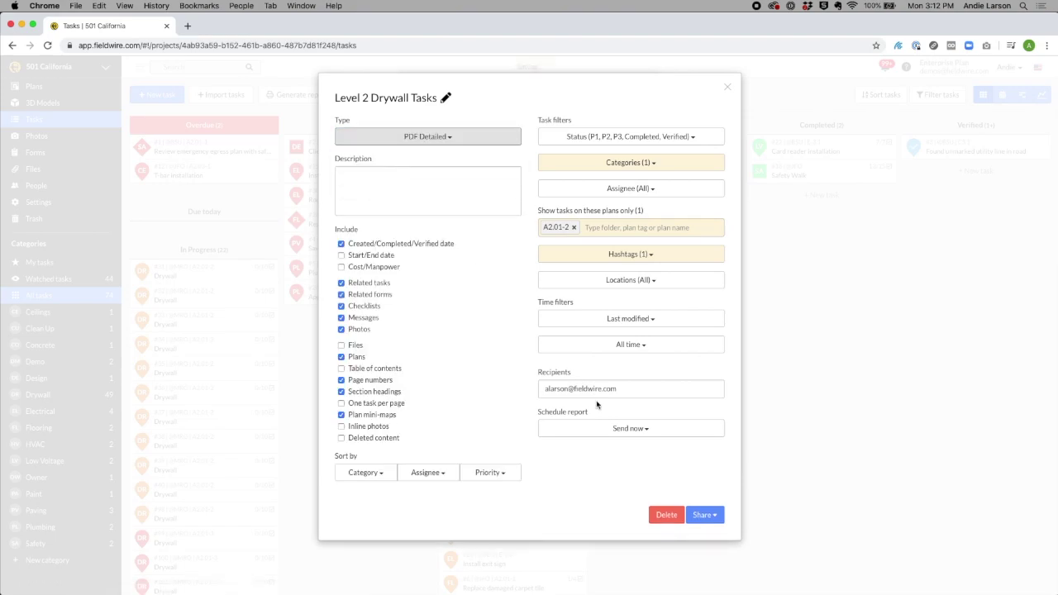
{"action": "left_click", "coordinate": [624, 433]}
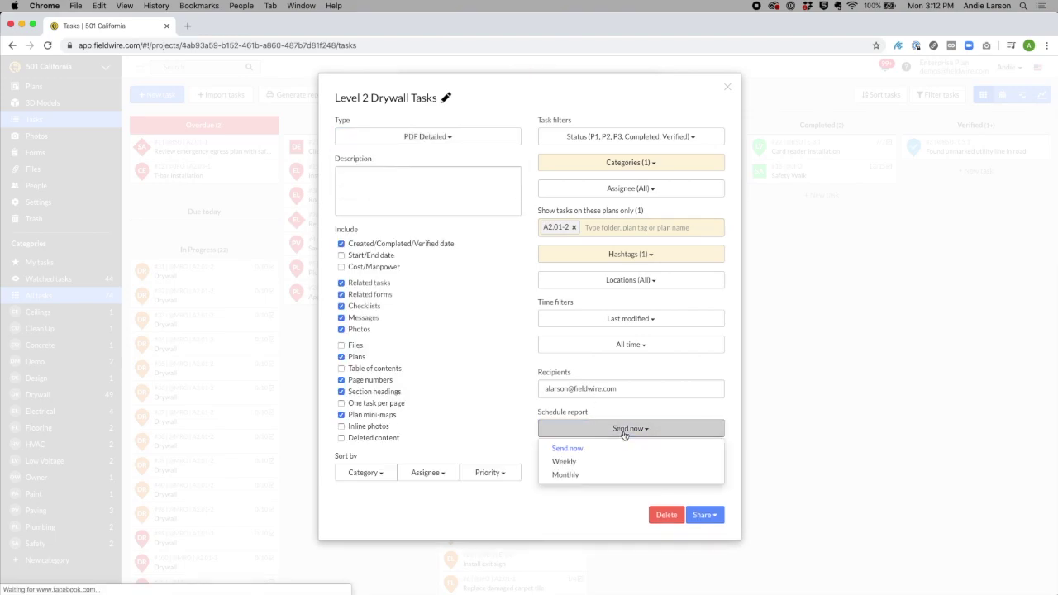
{"action": "left_click", "coordinate": [574, 463]}
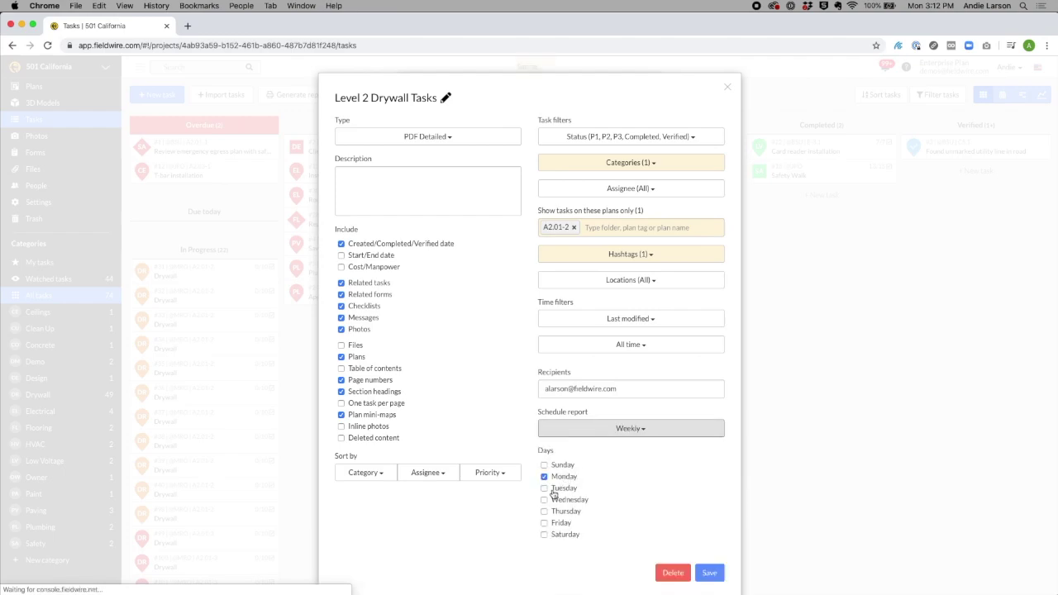
{"action": "left_click", "coordinate": [544, 488]}
{"action": "left_click", "coordinate": [544, 500]}
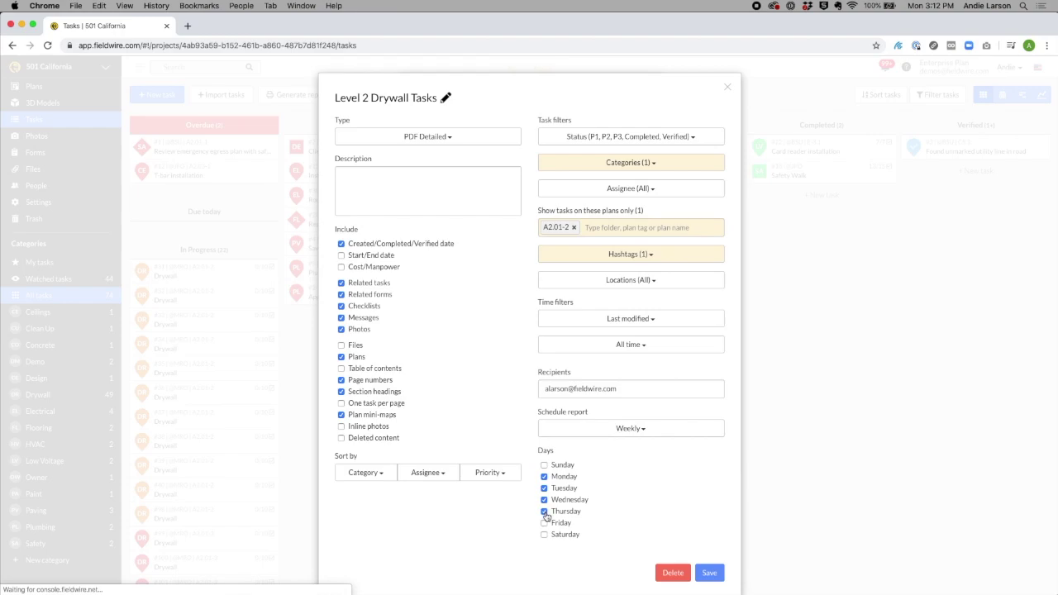
{"action": "scroll", "coordinate": [643, 521], "scroll_direction": "down", "scroll_amount": 1}
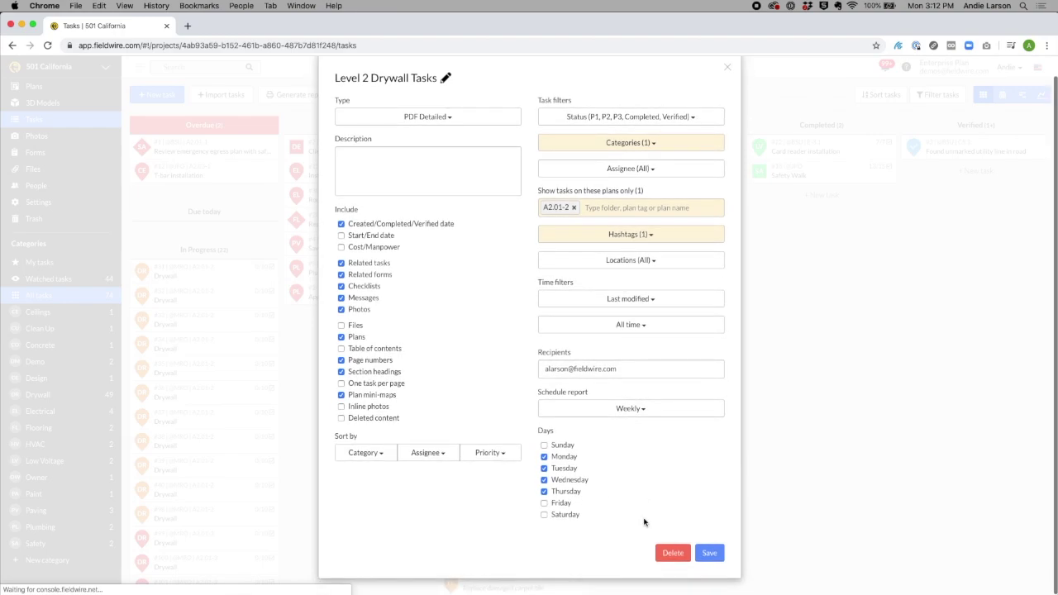